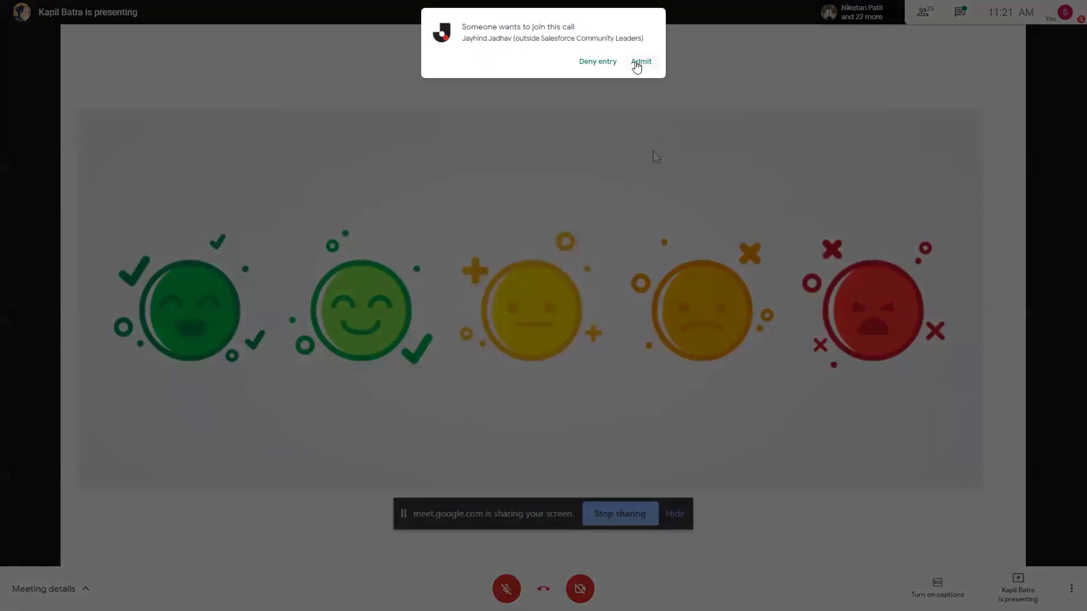
Step: Admit the waiting participants to the video call
click(636, 64)
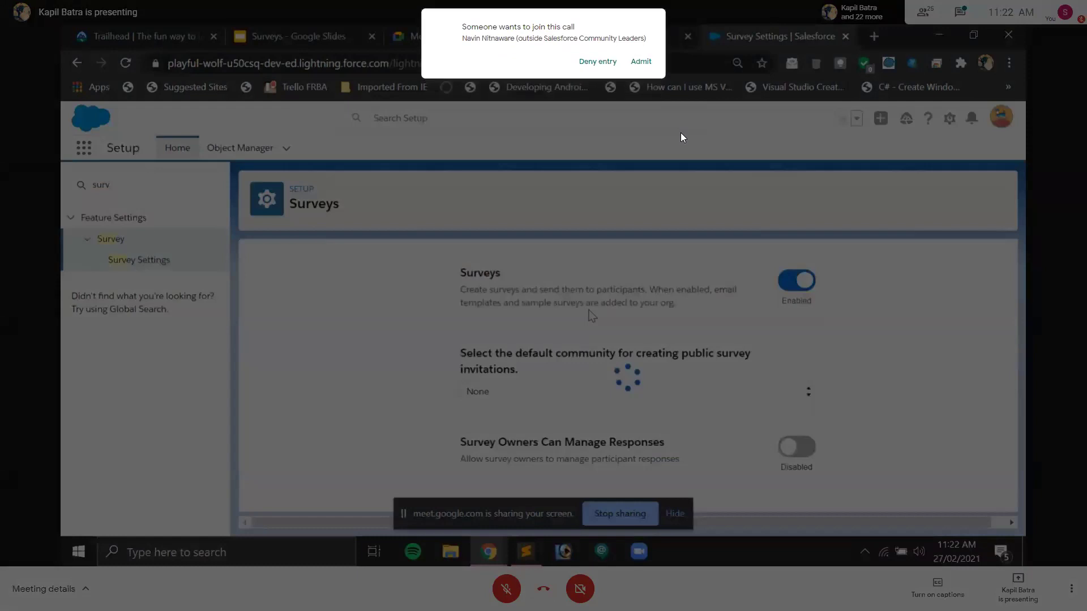
click(635, 68)
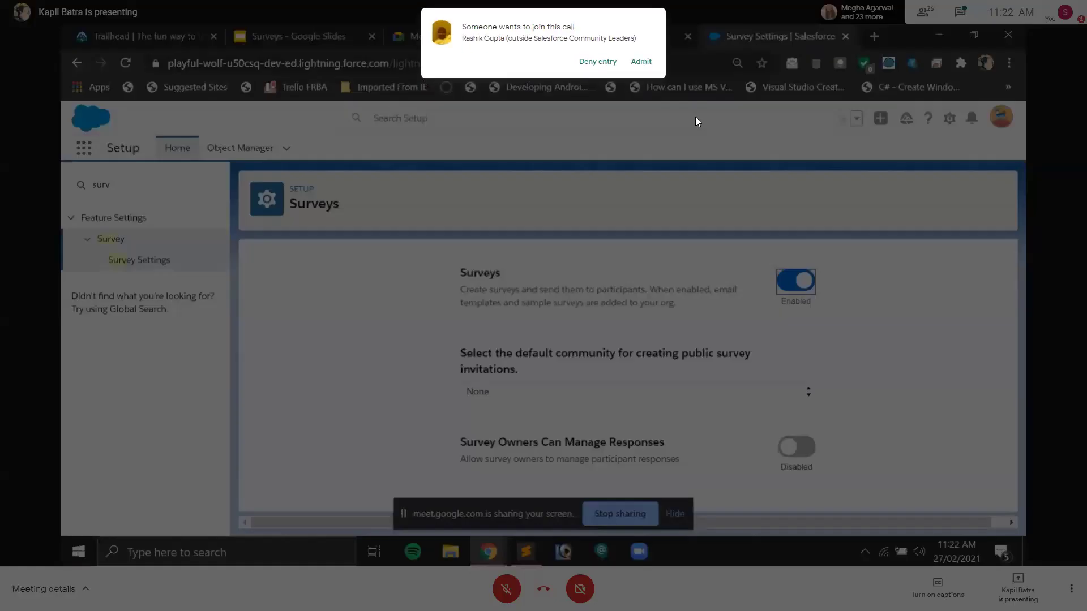
click(644, 61)
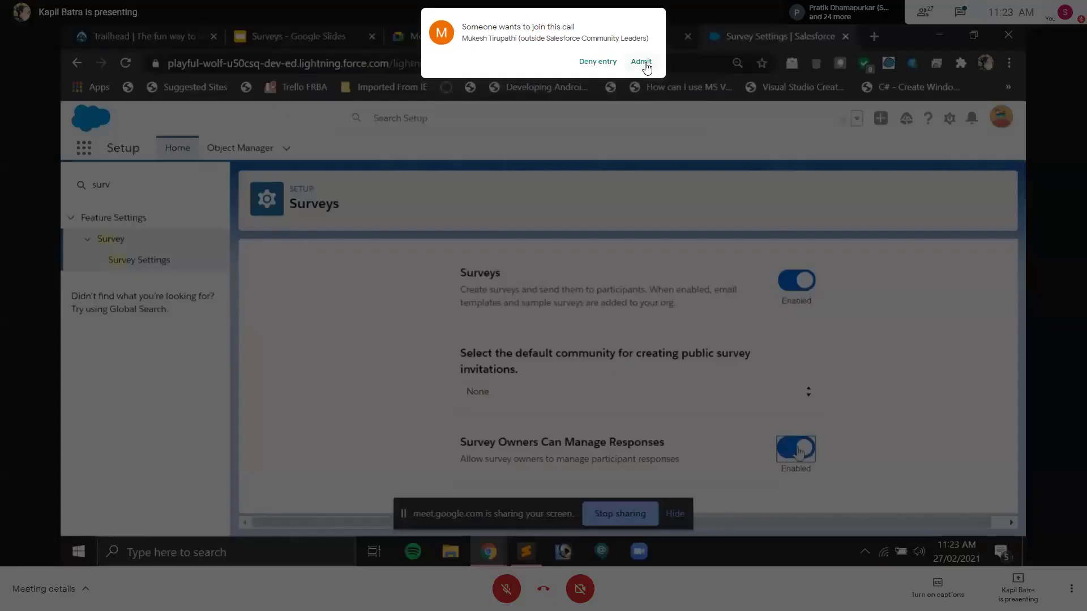
click(641, 61)
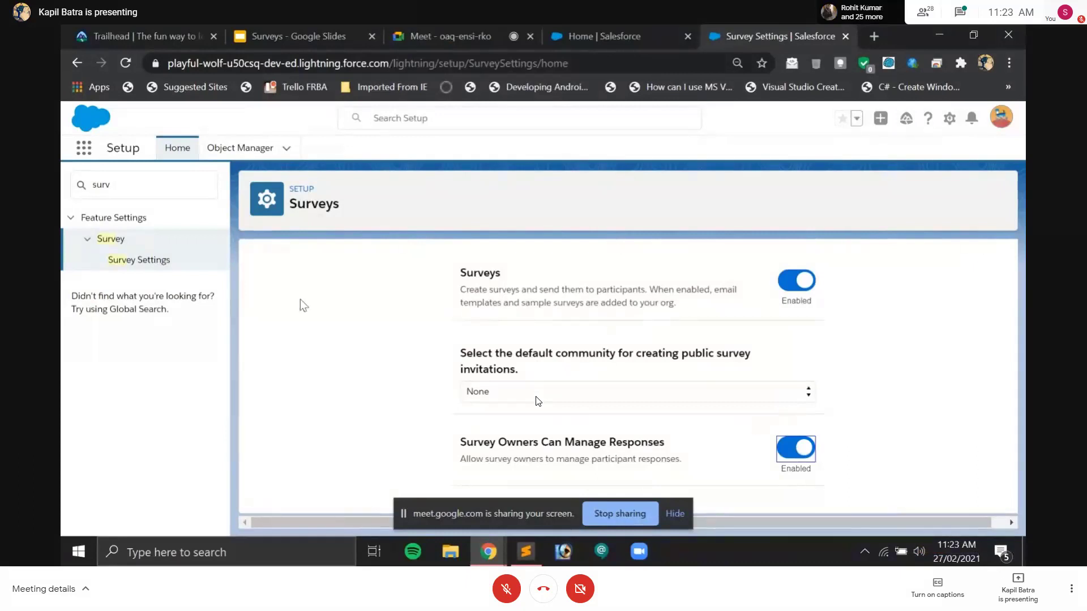
Step: Open the Surveys list from the app search and create a new survey named "Group First Survey"
click(84, 149)
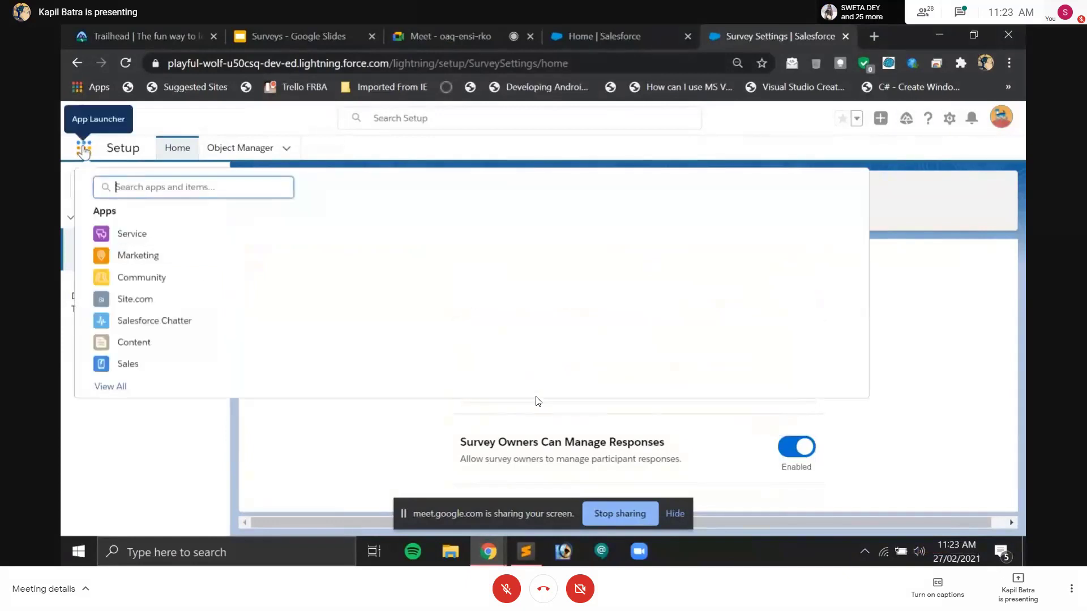
text(sur)
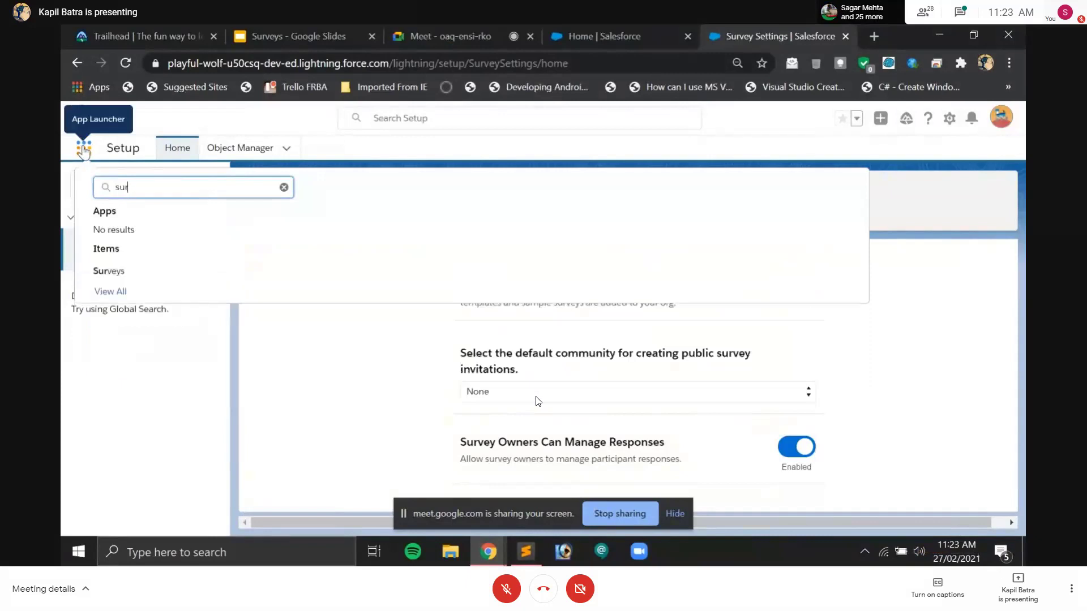
click(124, 271)
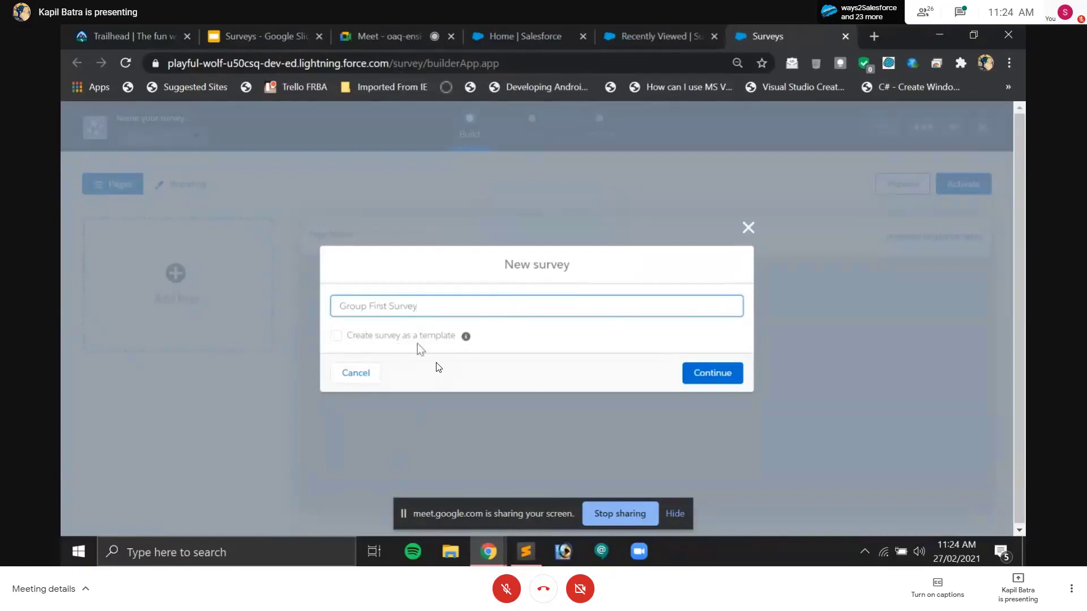
click(337, 337)
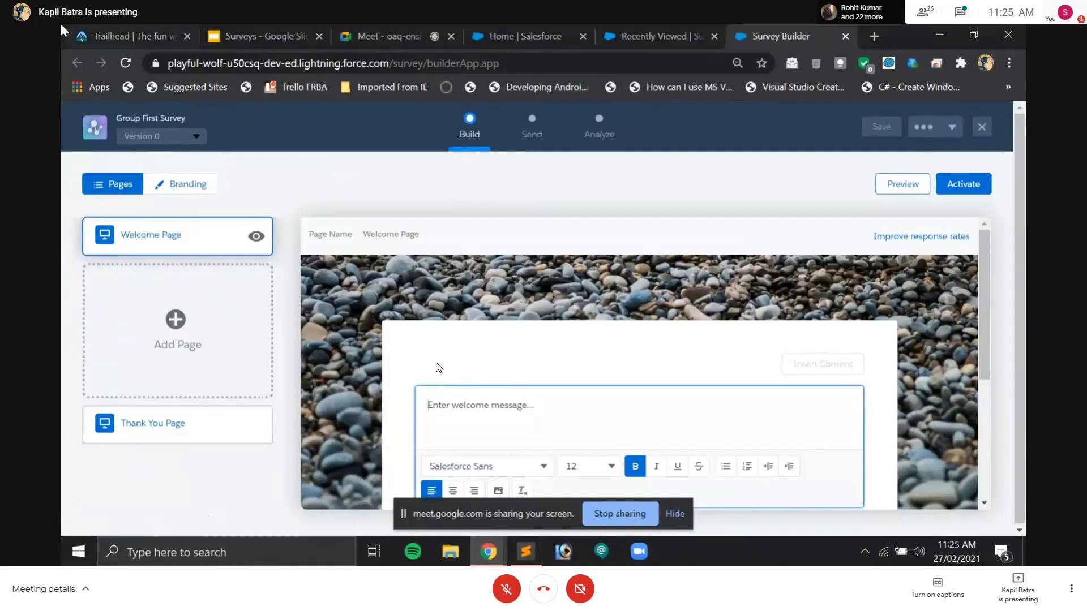
Step: Check the survey's Thank You Page and Welcome Page, and try to preview the survey with both messages empty
click(194, 420)
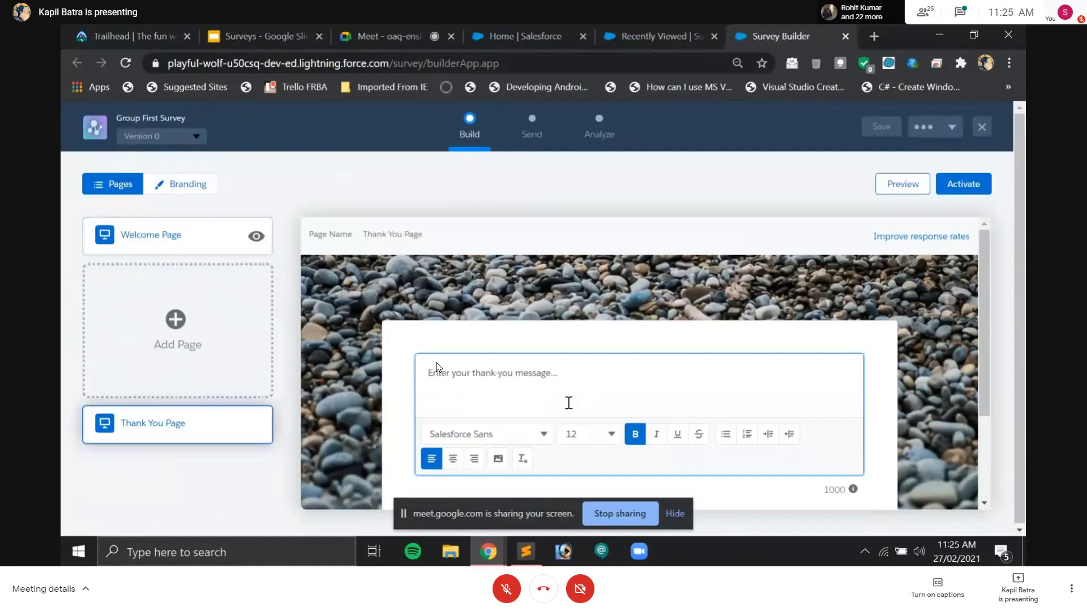
click(162, 233)
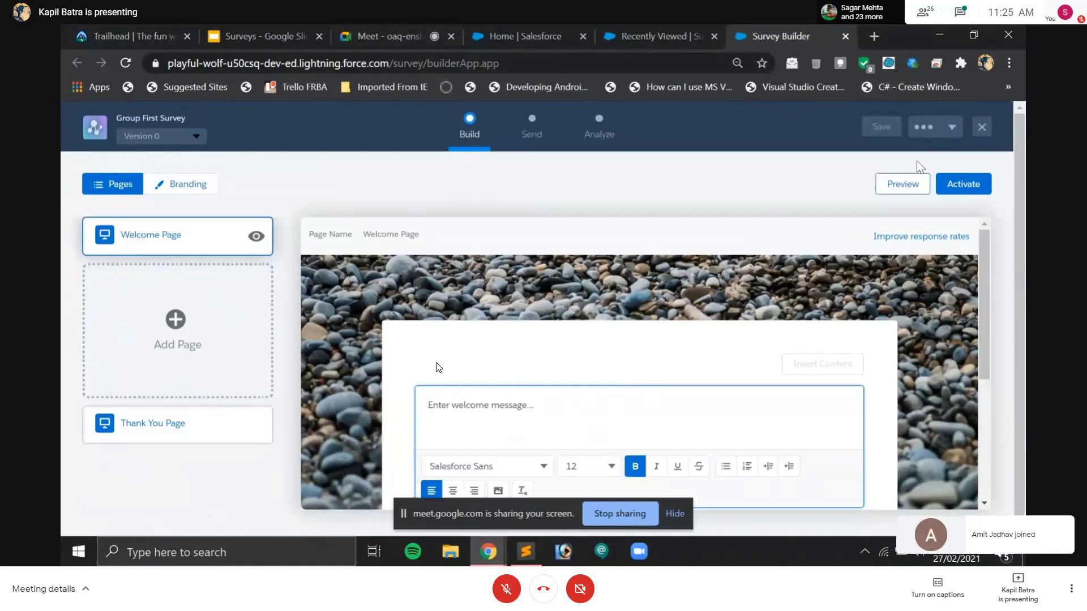
click(902, 190)
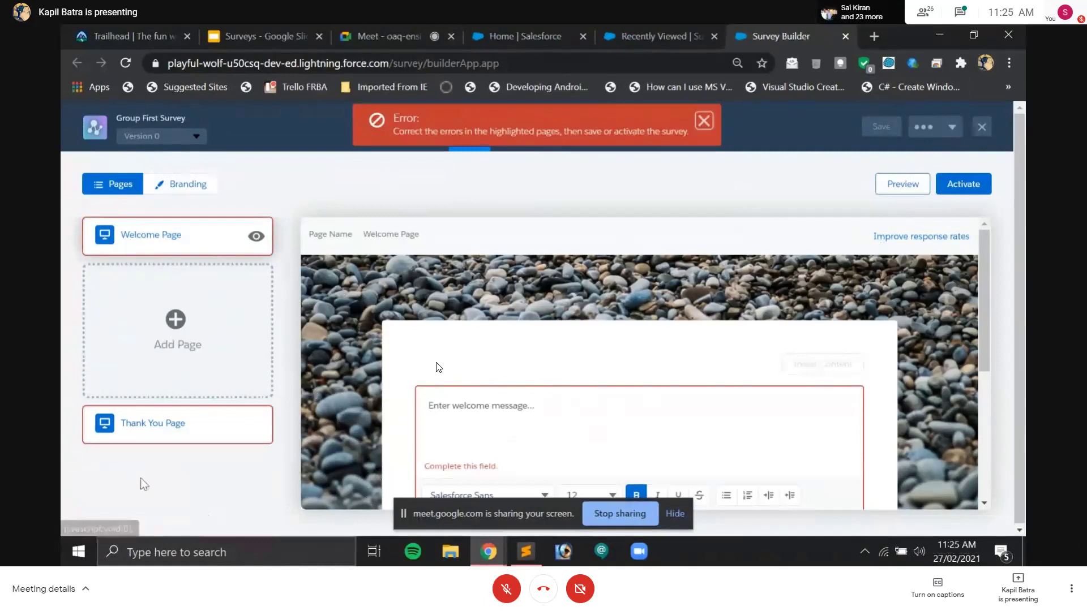
click(704, 122)
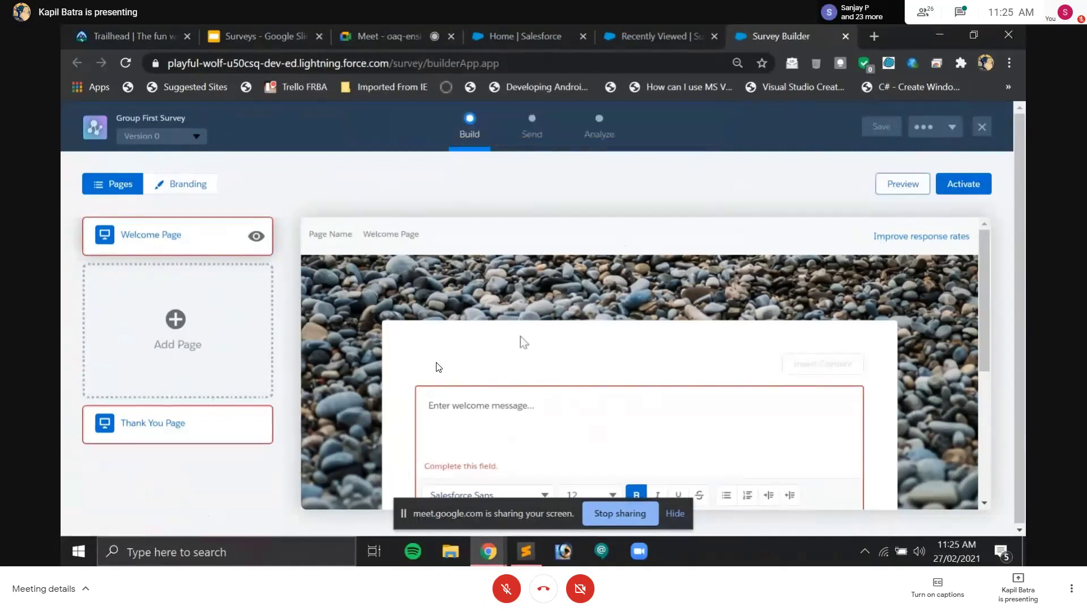
Step: Write "Hello, please take this survey so we could understand your needs and improvise your subscription accordingly !" as the Welcome Page message and try the preview
scroll(521, 340, down, 1)
scroll(521, 339, down, 1)
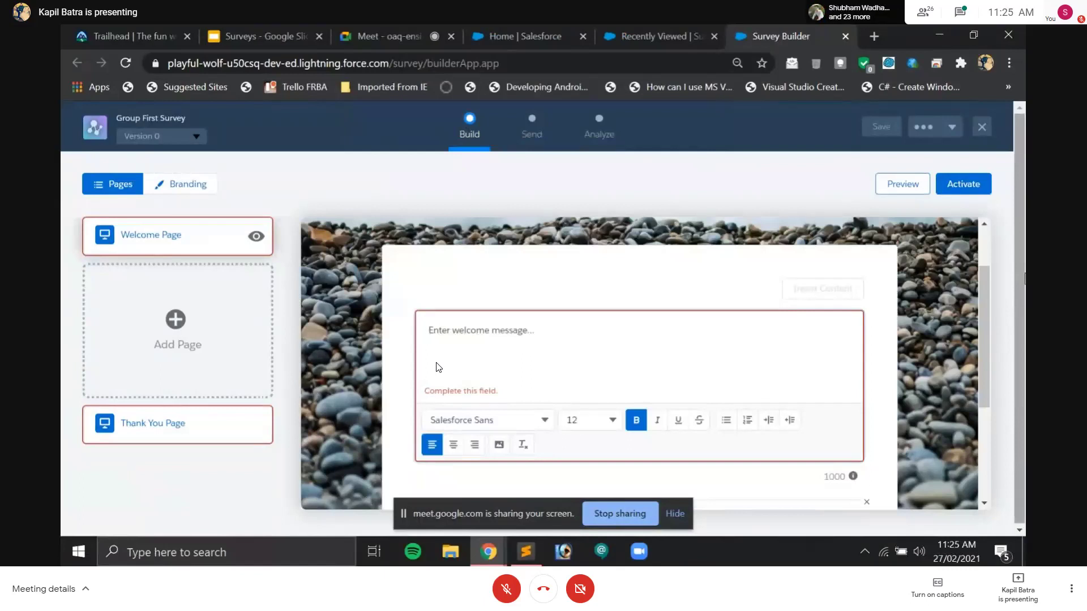
text(Hello, please take this survey so we could understand your needs)
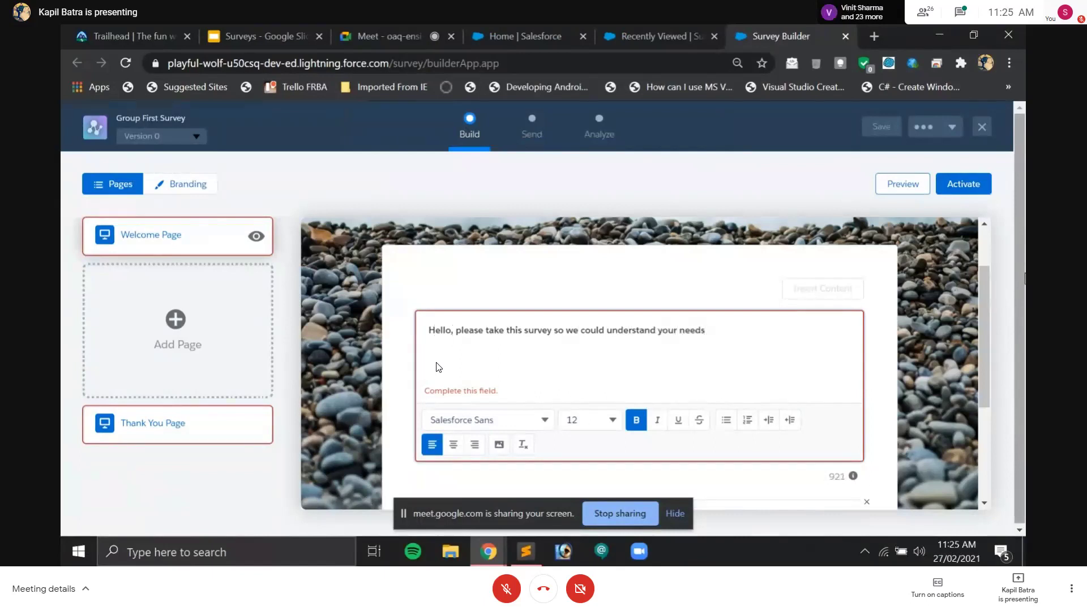
text( and improvise your subscription)
key(Return)
text(accordin)
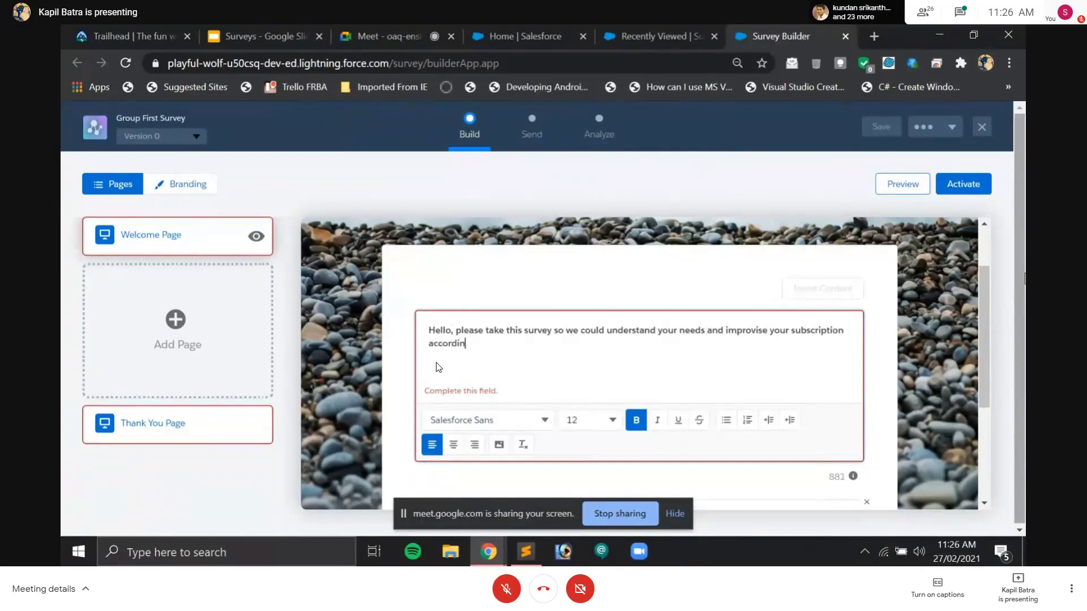
text(gly !)
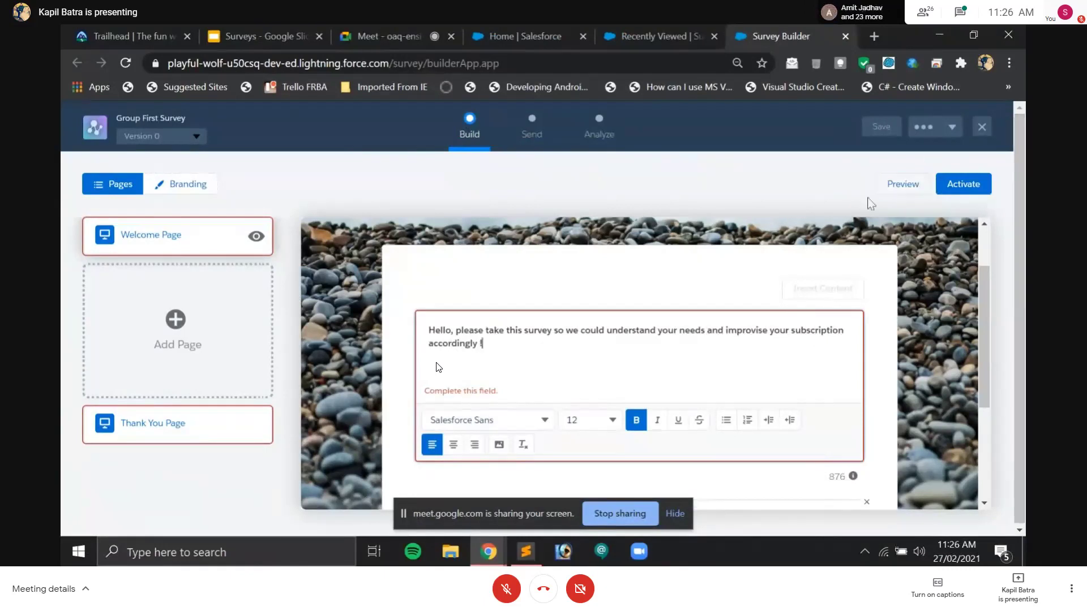
click(890, 189)
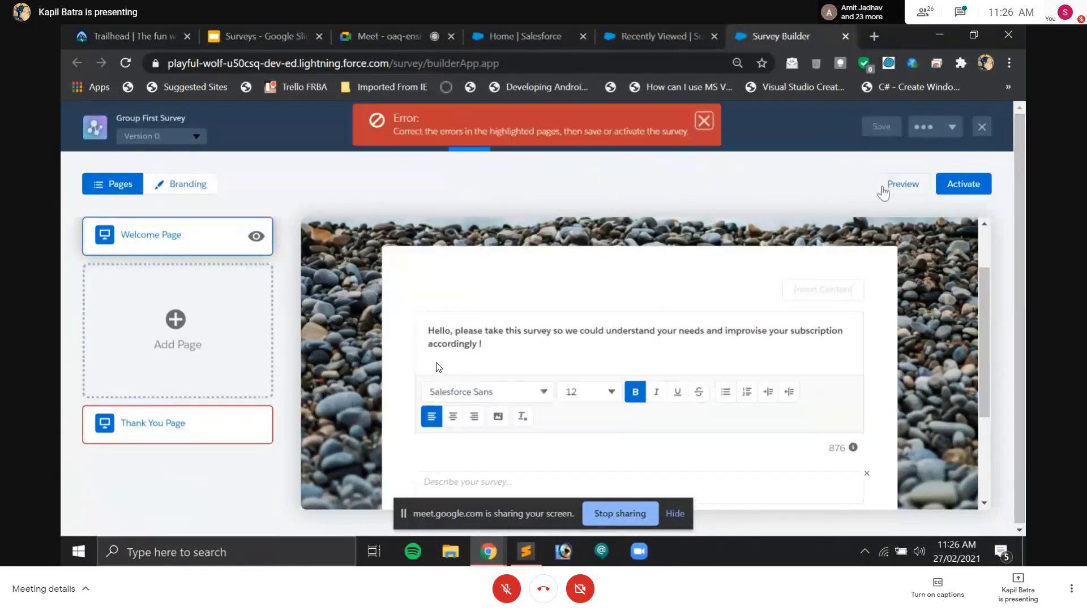
Step: Write "Thank you for taking the survey !" as the Thank You Page message and admit the waiting call participant
click(189, 422)
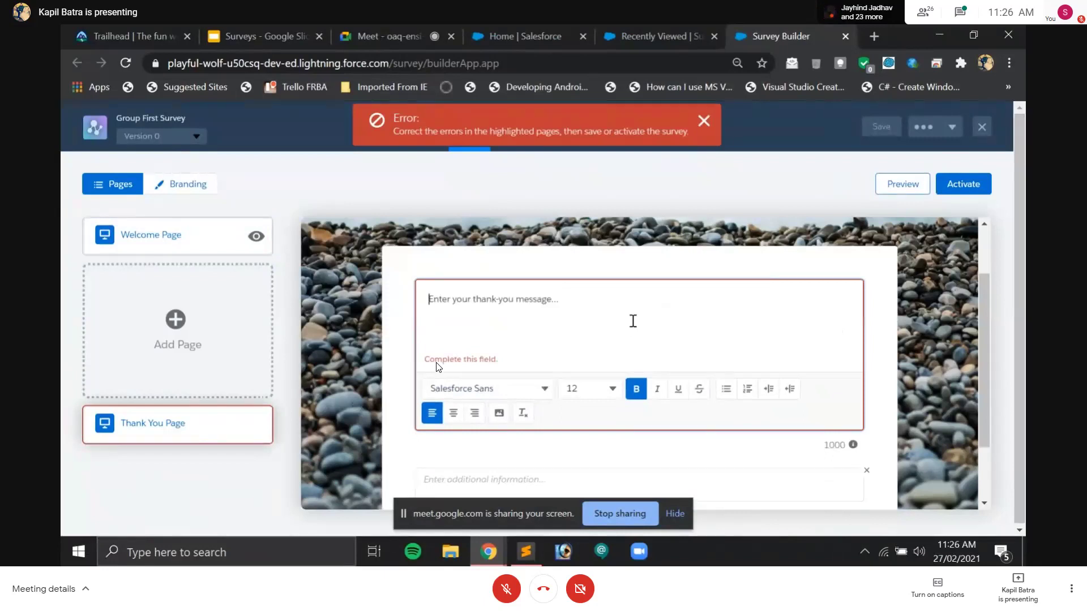
text(Thank you for taking )
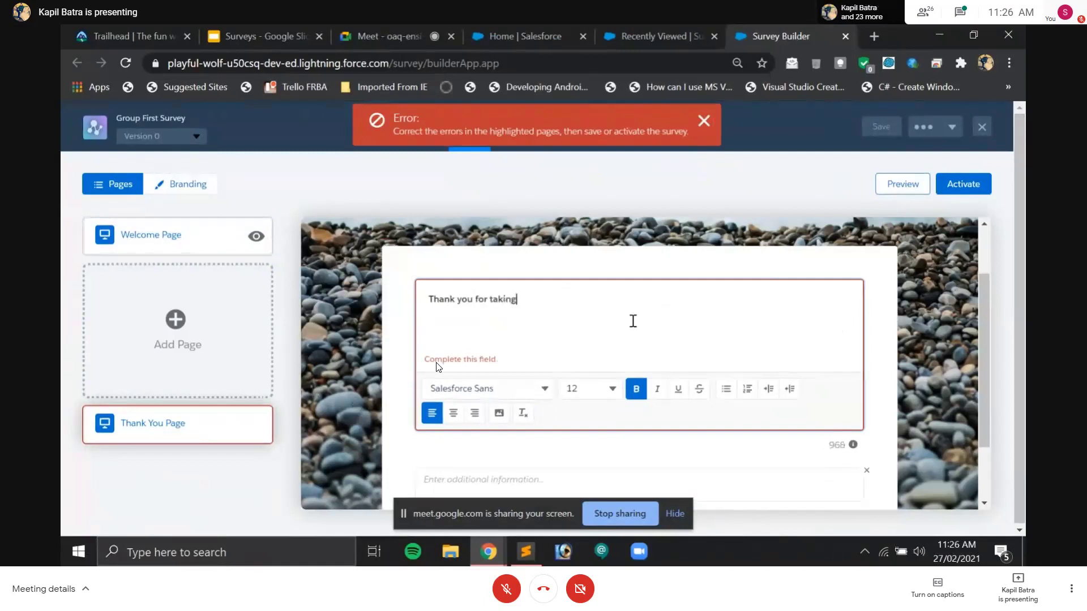
text(the survey)
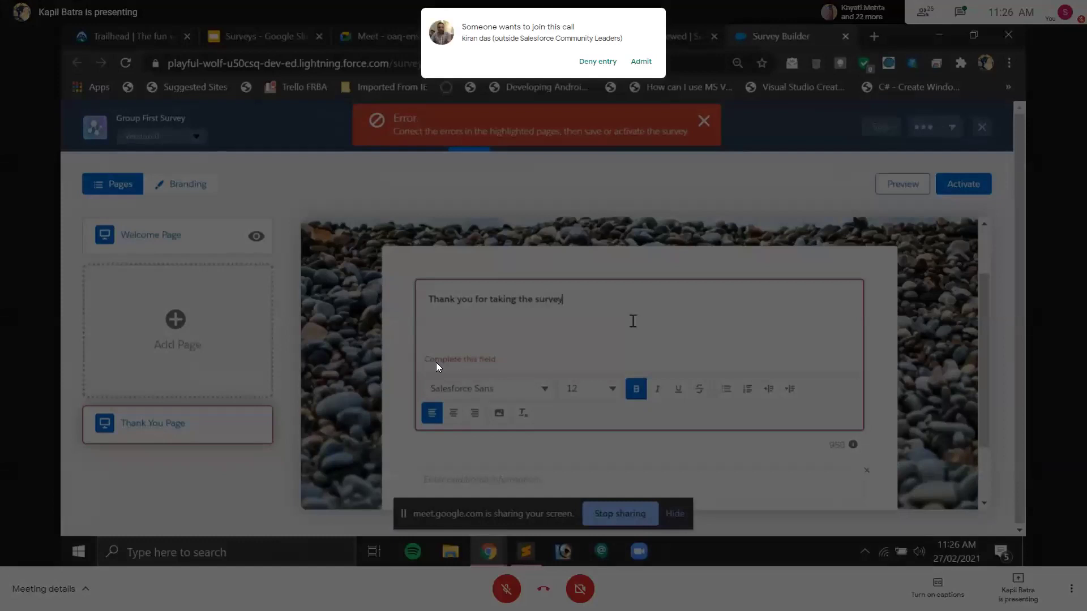
text( !)
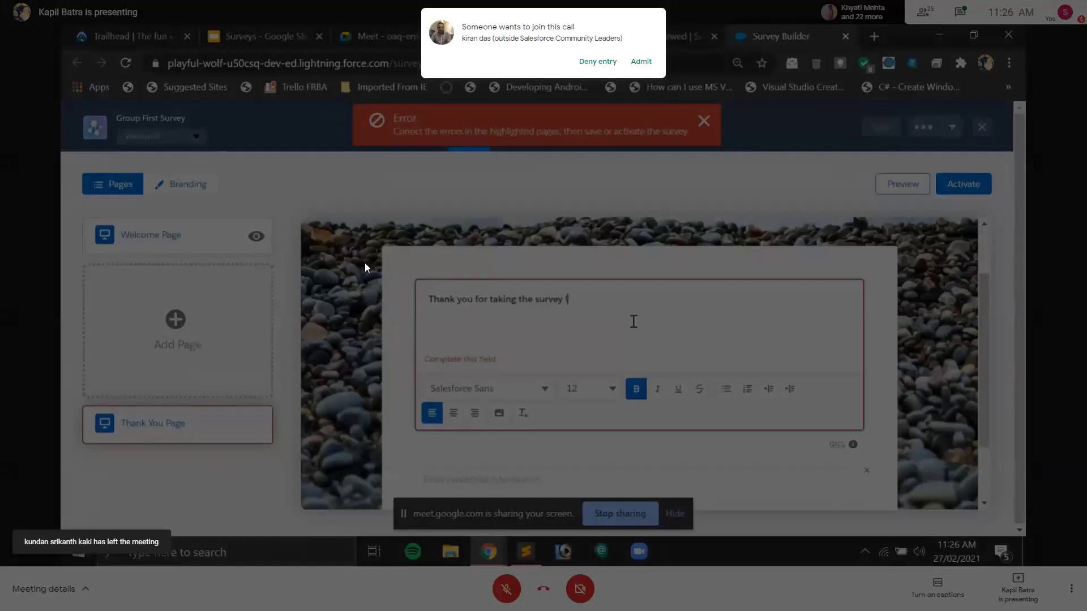
click(643, 60)
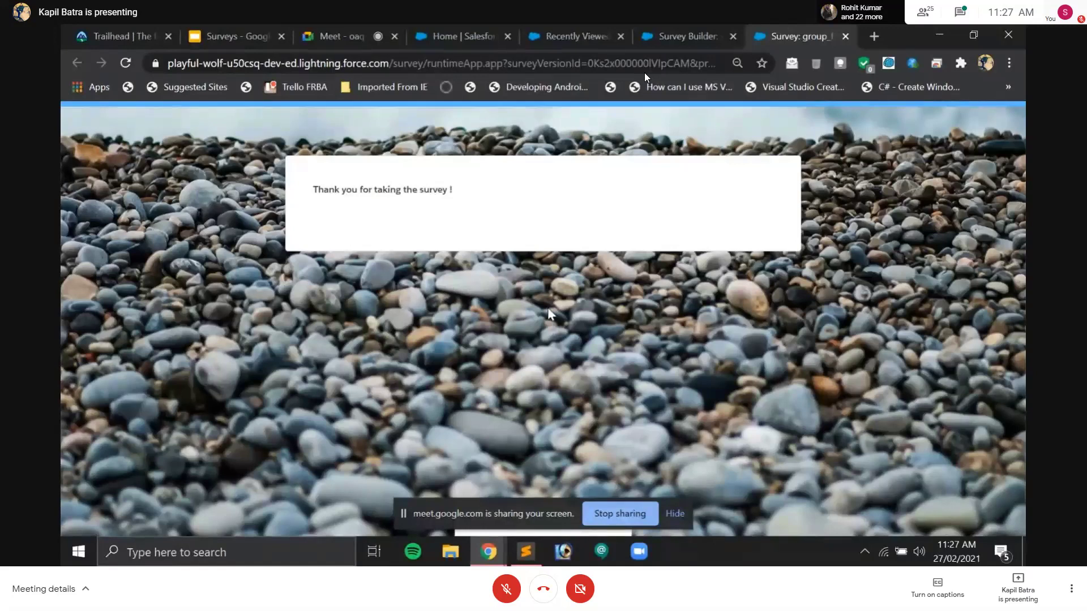
Step: Return to the survey builder, closing the survey preview and dismissing the error message
click(661, 33)
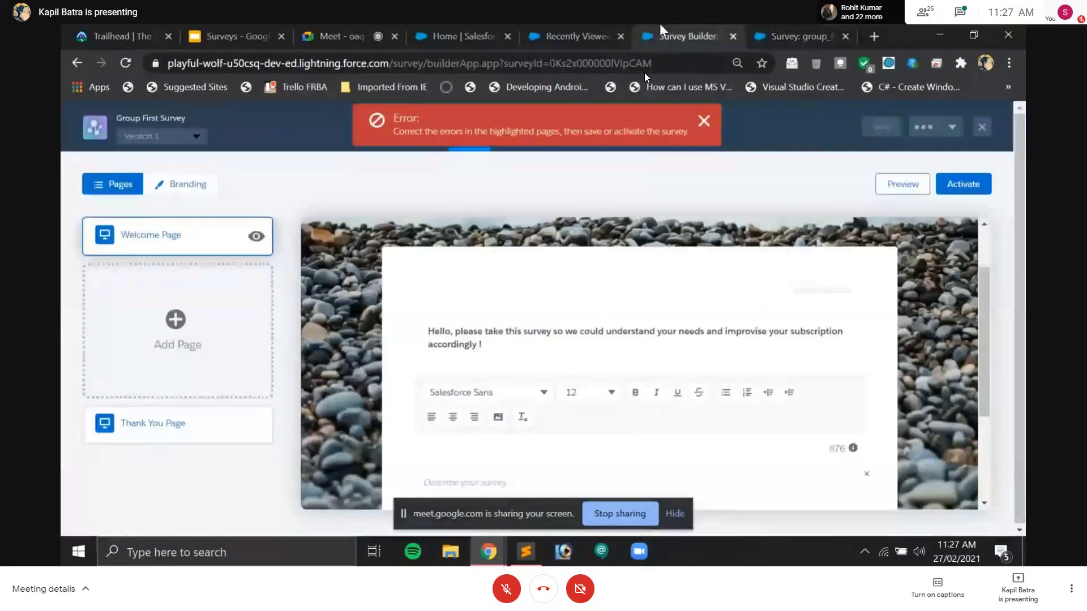
click(845, 36)
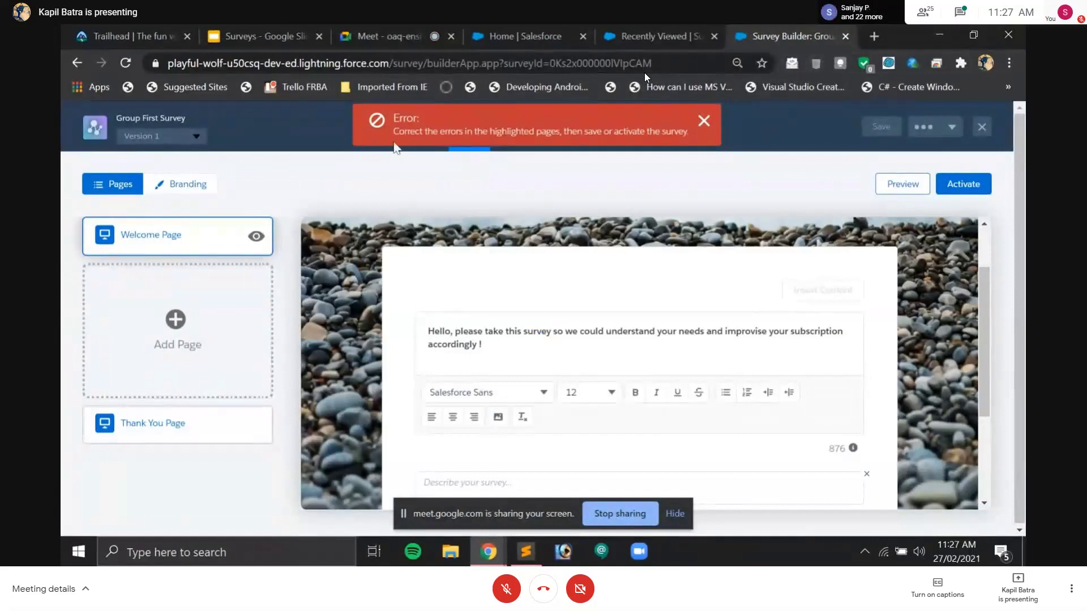
click(703, 120)
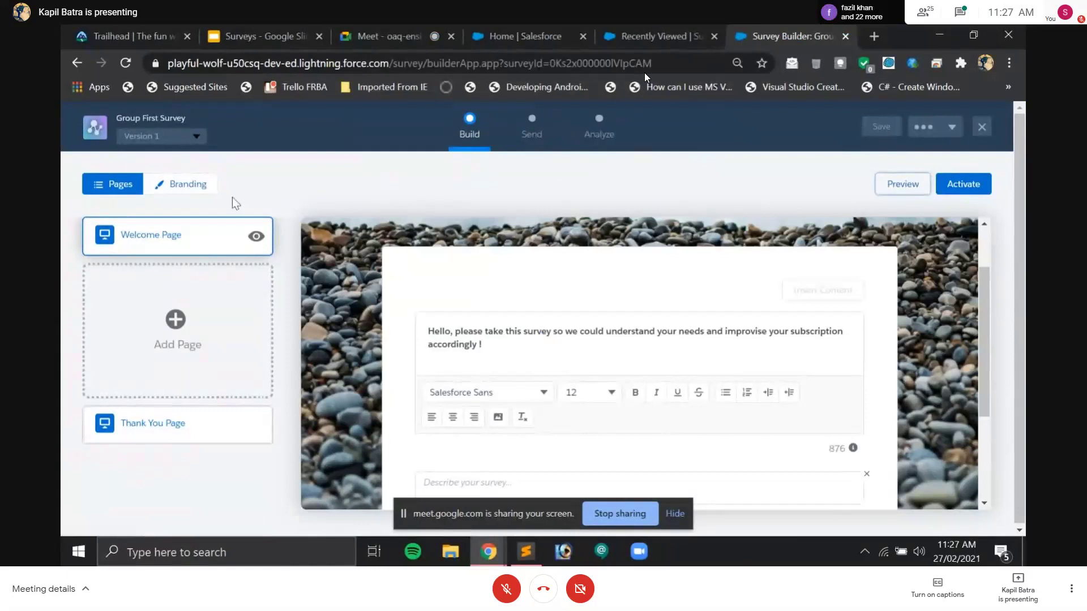
Step: Show the survey's branding options and check its current look in a preview before returning to the builder
click(203, 187)
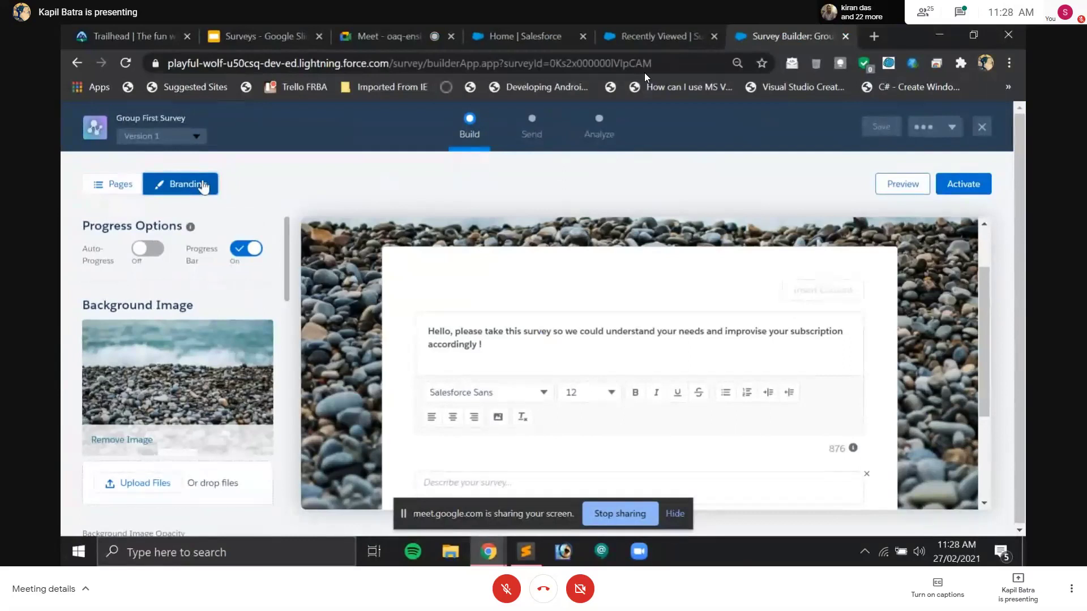
click(649, 35)
click(834, 34)
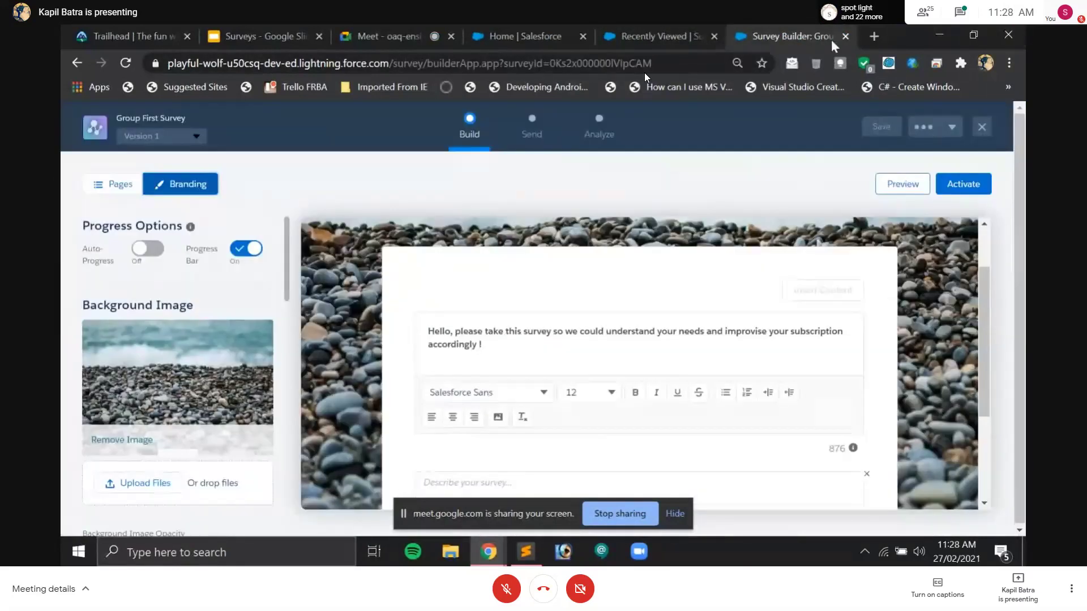
click(905, 188)
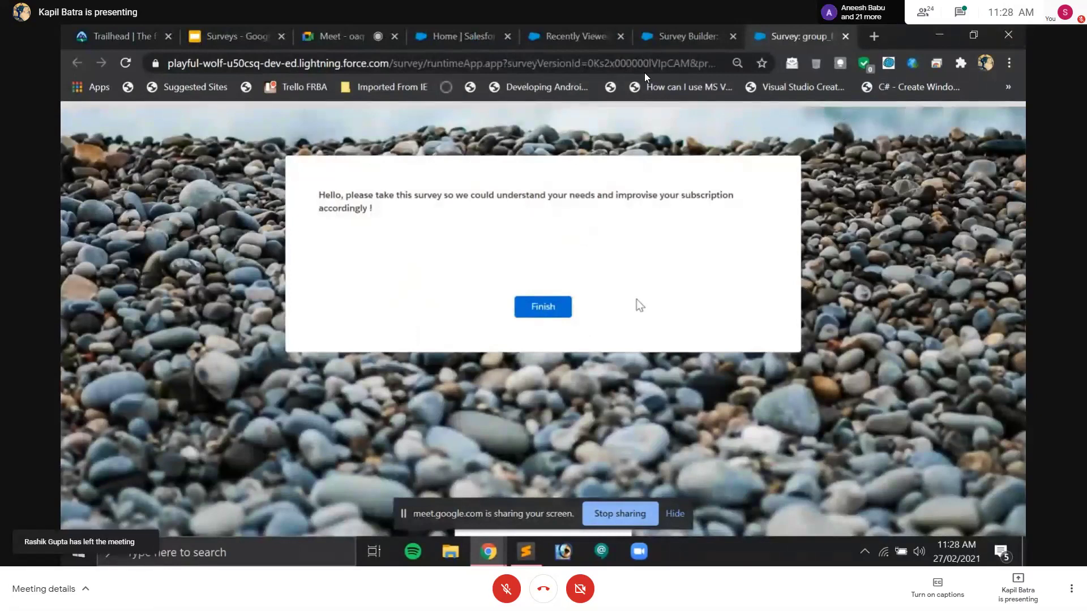
click(708, 40)
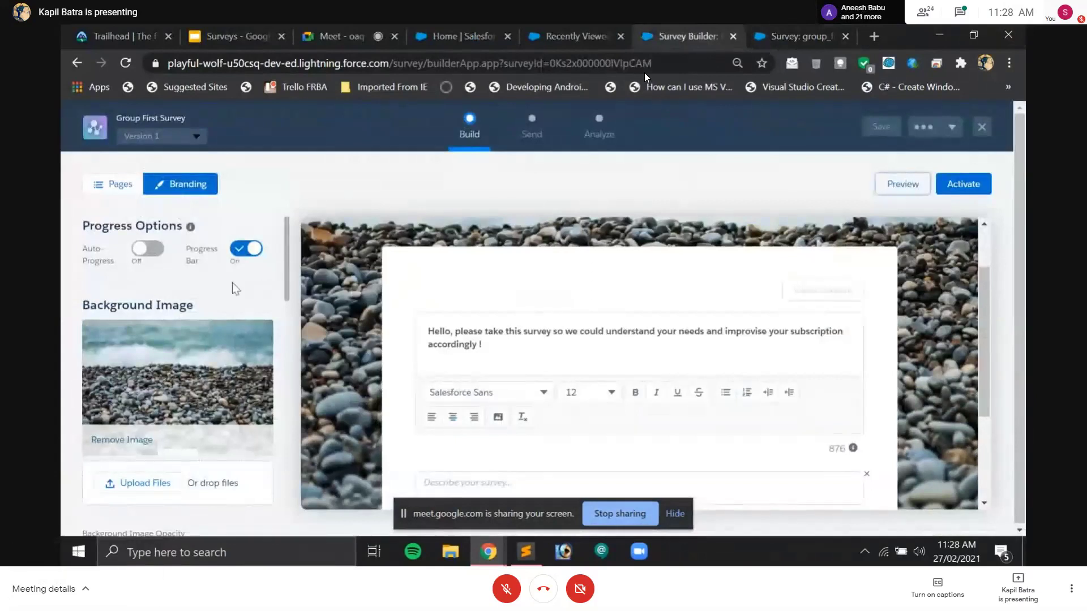
Step: Replace the survey's background image with the uploaded file 3.PNG
scroll(216, 276, down, 1)
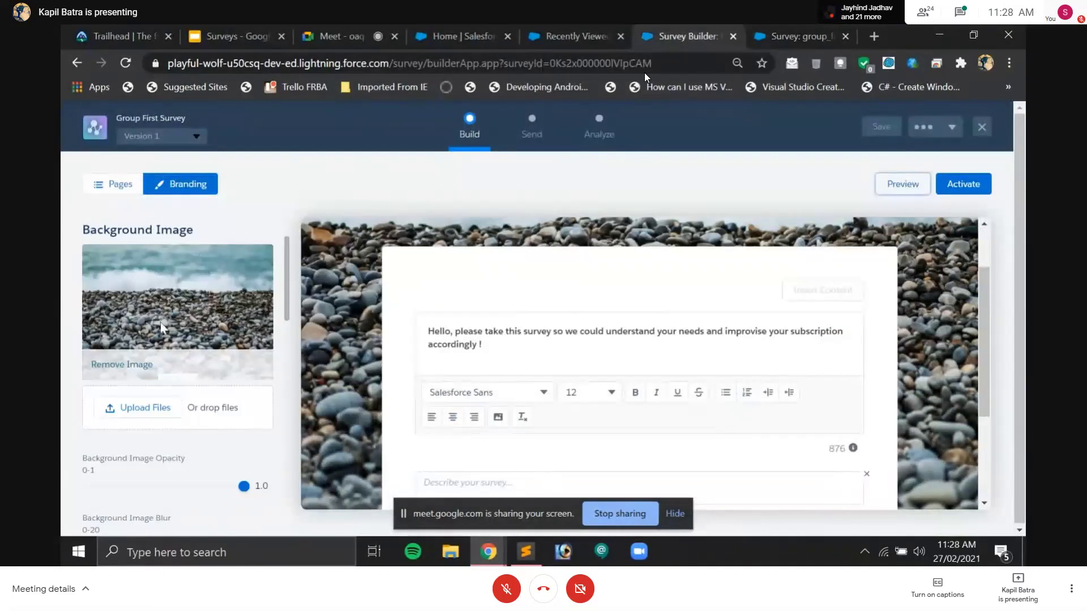
click(158, 408)
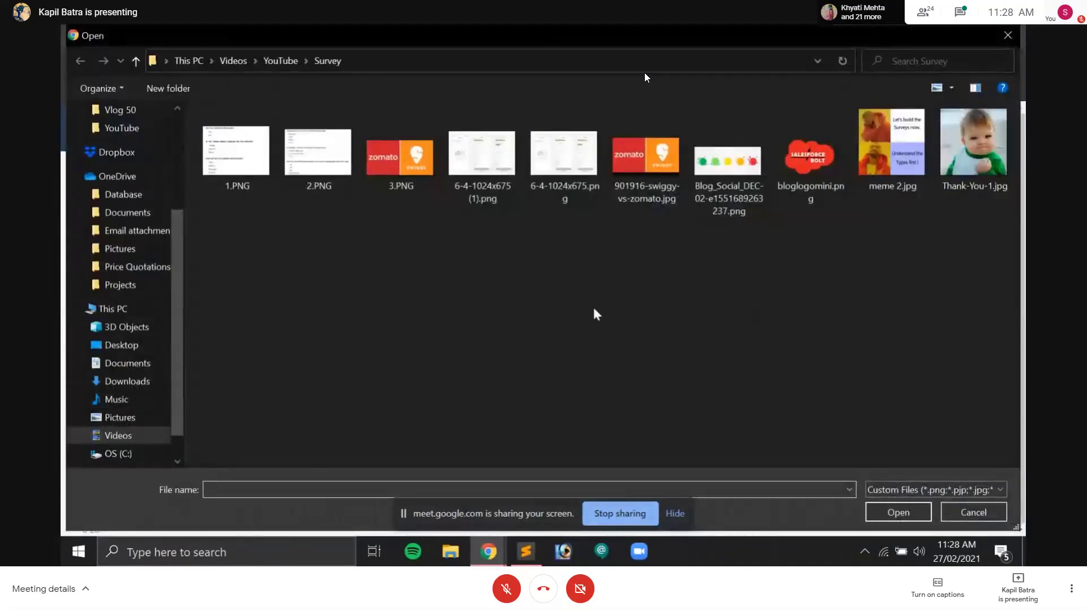
double_click(415, 172)
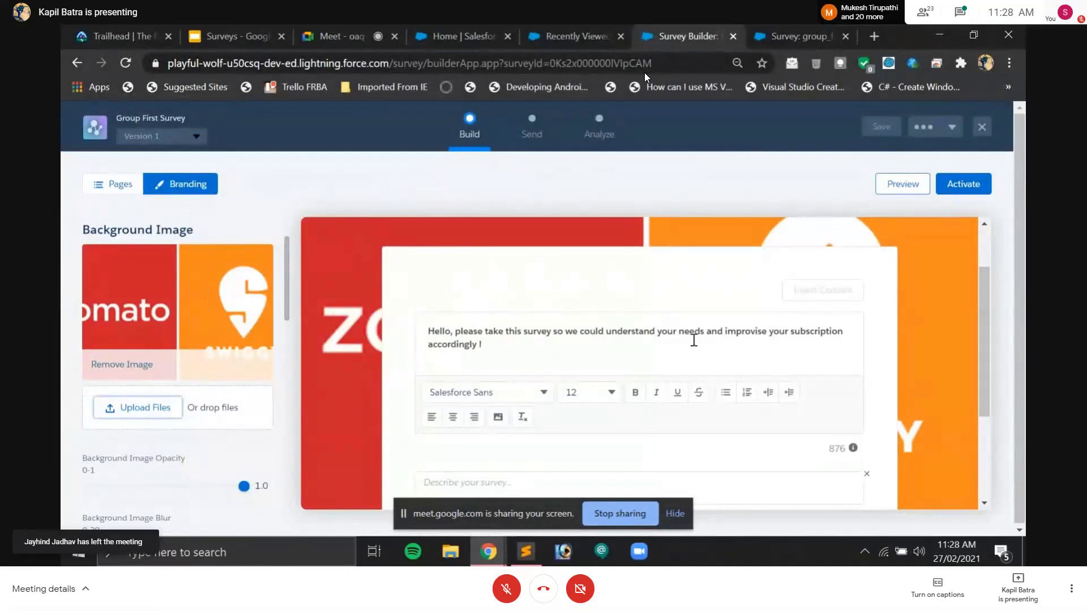
Step: Try a background image blur of 4 and set it back to 0
scroll(168, 389, down, 3)
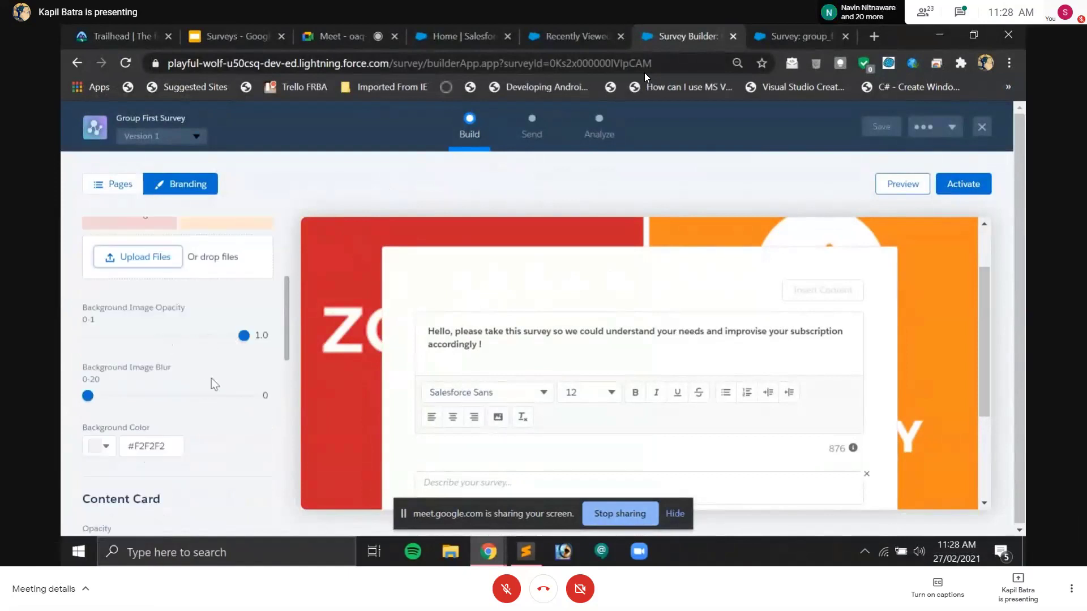
drag(88, 396, 119, 396)
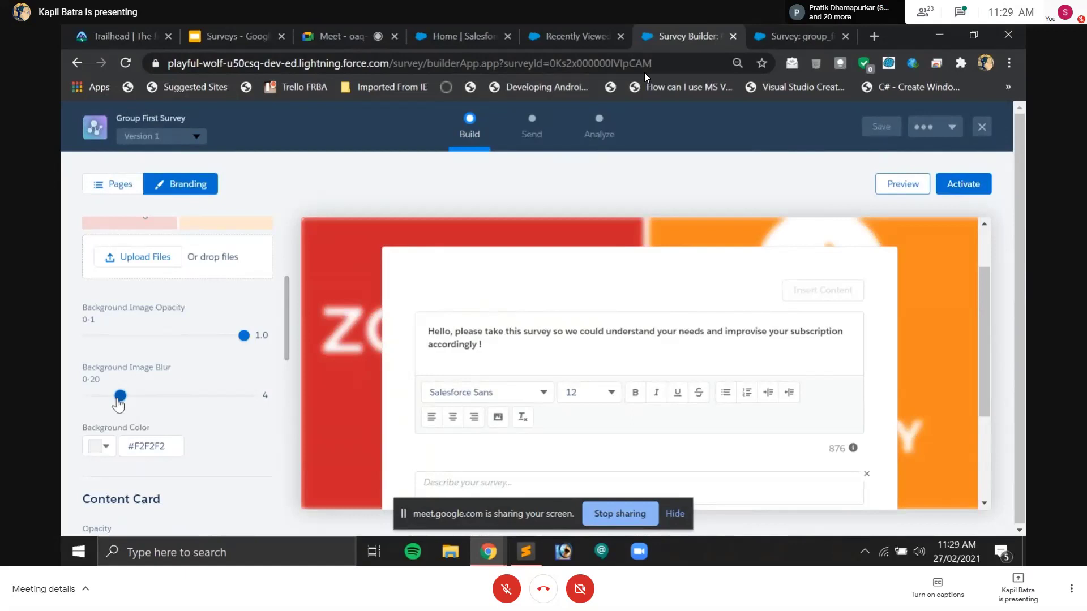
drag(119, 397, 87, 397)
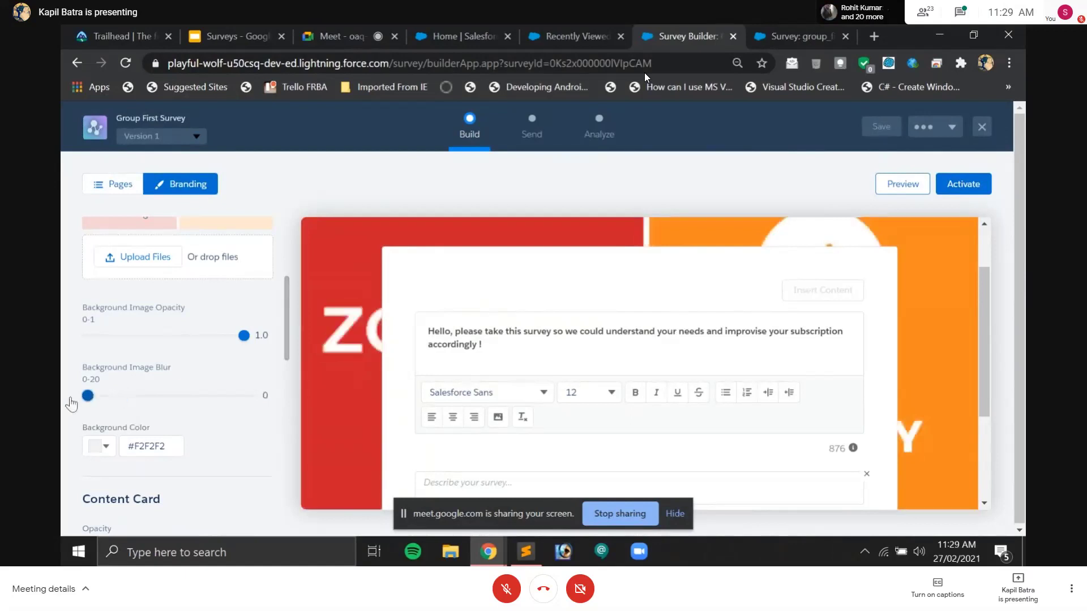
Step: Set the survey's content card opacity to 0.6
scroll(160, 349, down, 3)
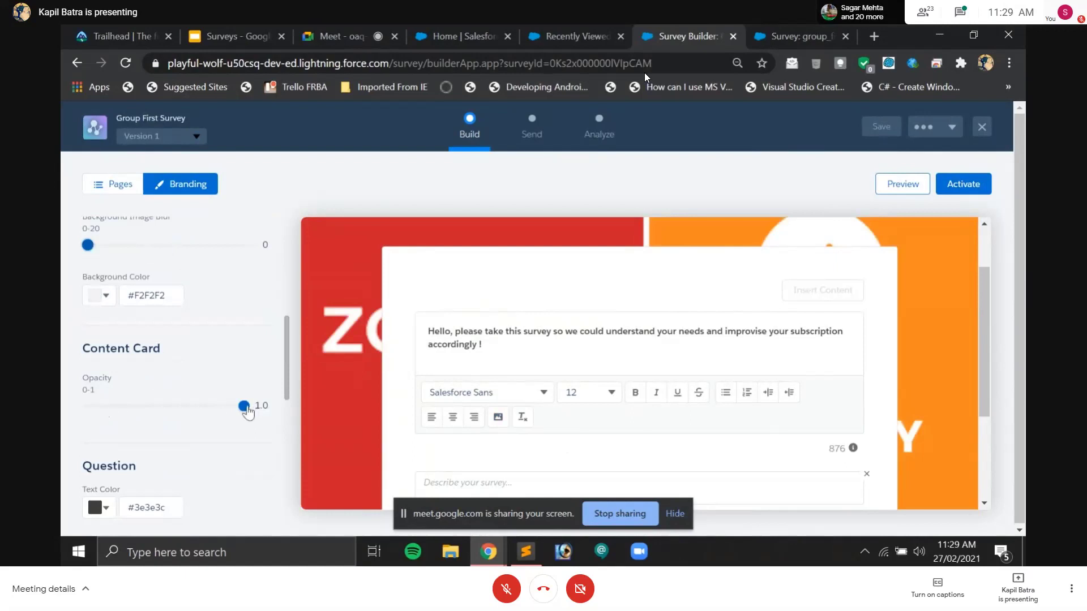
drag(247, 412, 190, 418)
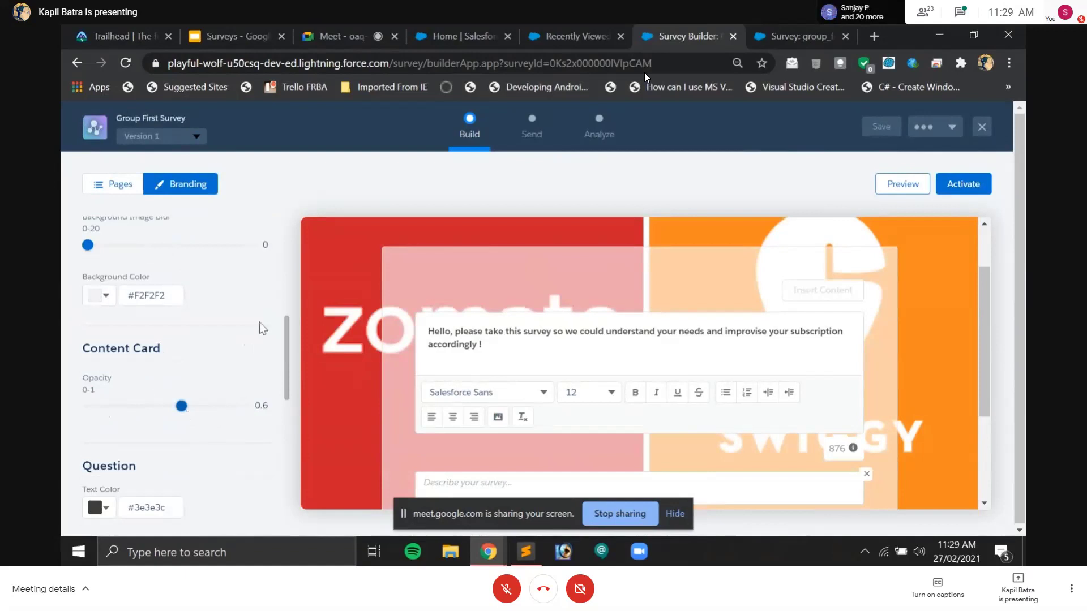
scroll(402, 310, down, 1)
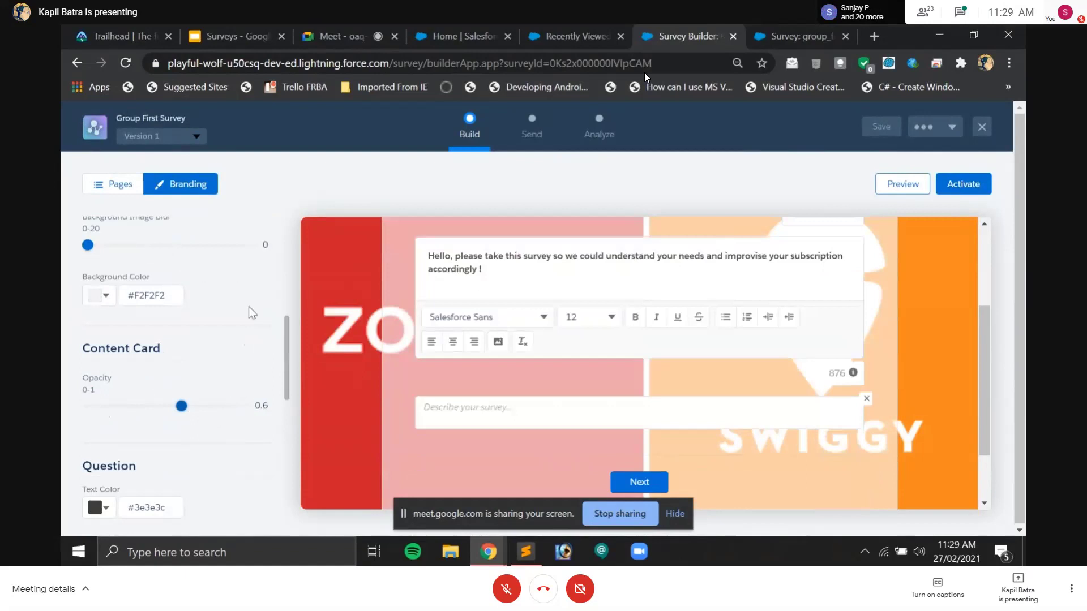
Step: Change the button color of the Start, Next, and Finish buttons to the red #DA1A1A
scroll(252, 375, down, 3)
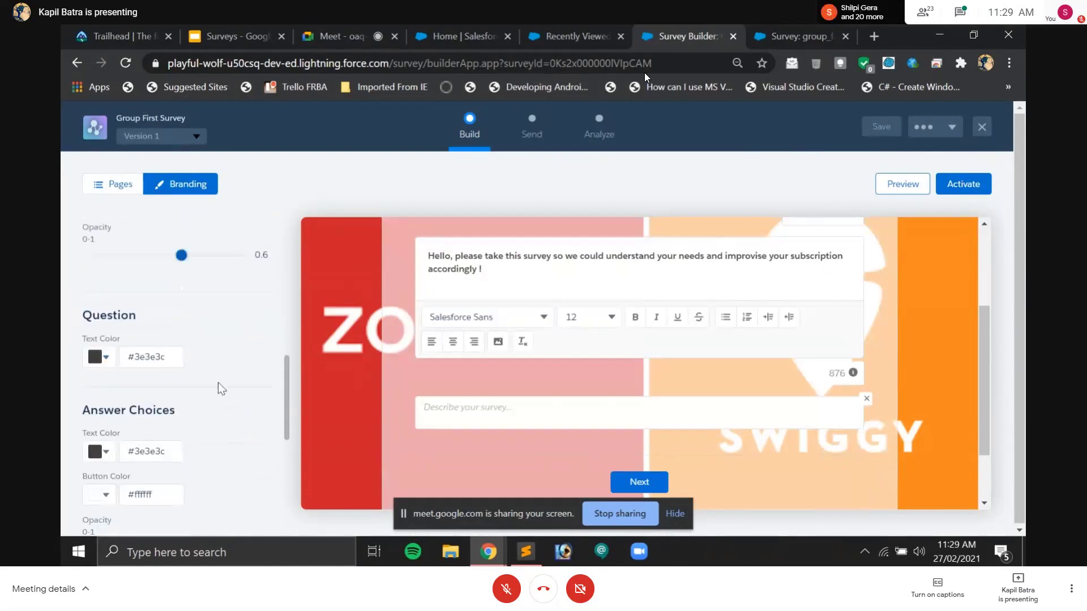
scroll(238, 337, down, 2)
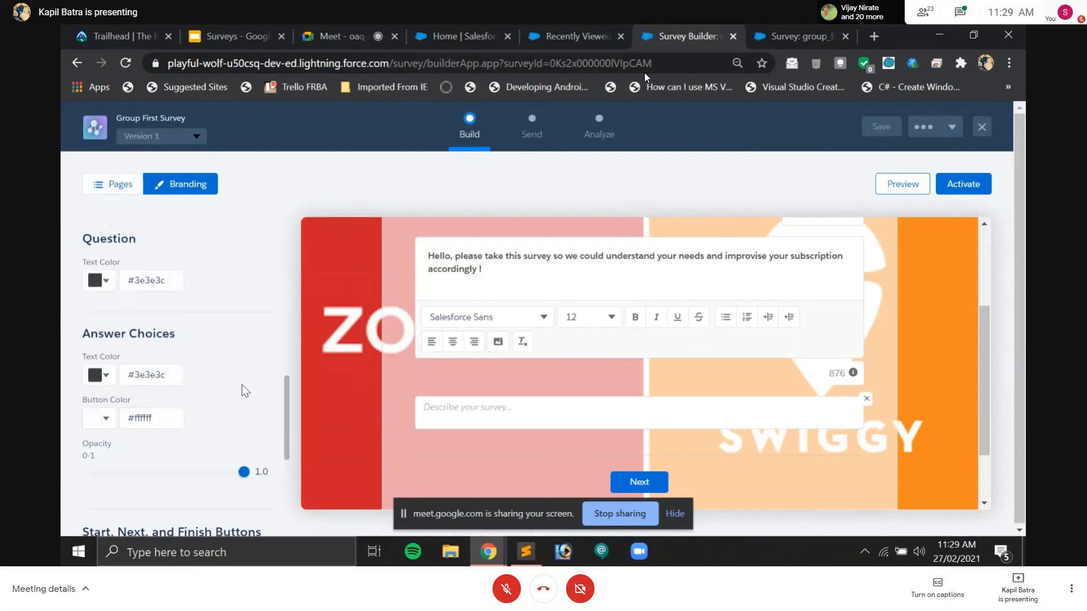
scroll(243, 389, down, 4)
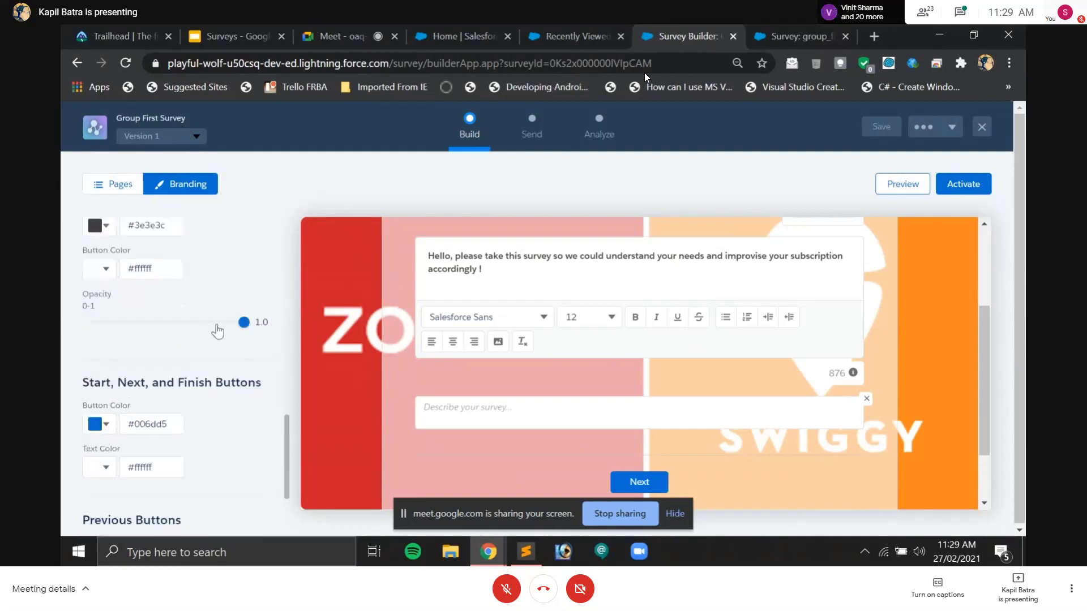
scroll(244, 365, down, 3)
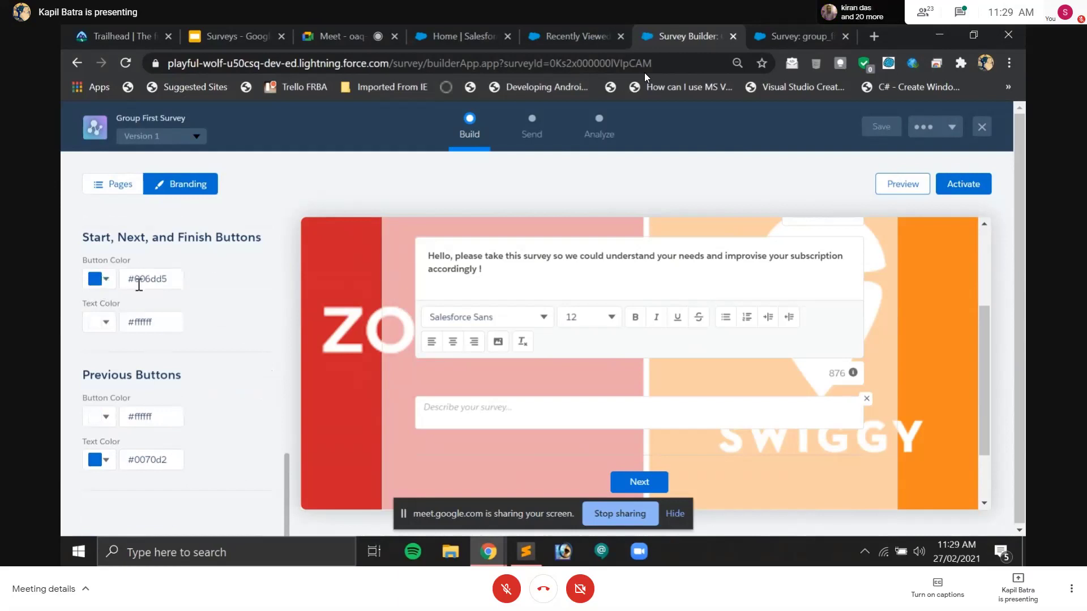
click(104, 280)
click(94, 368)
click(125, 352)
click(206, 306)
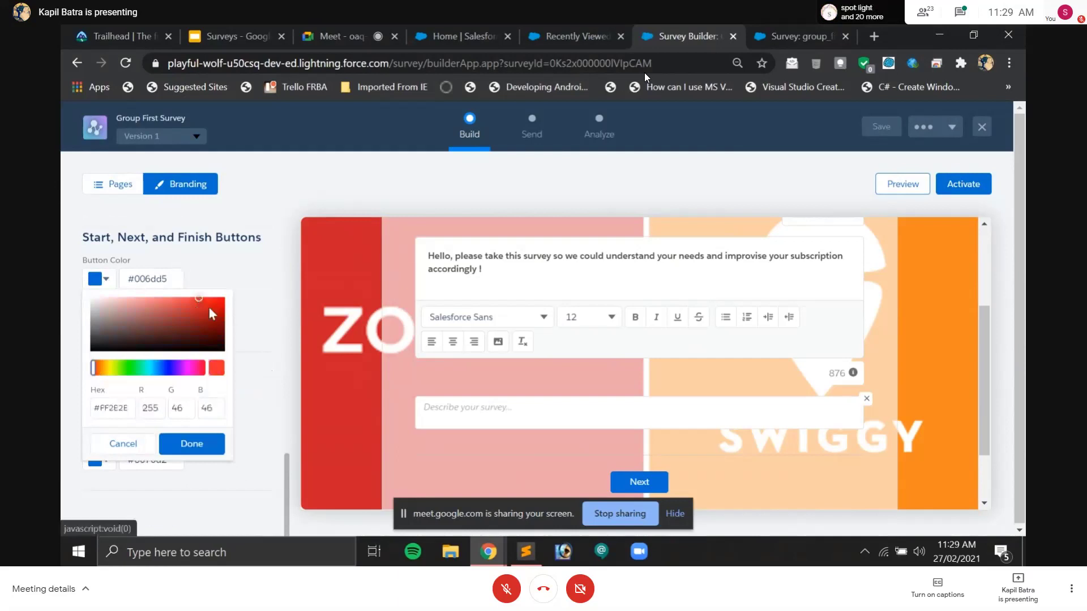
click(196, 441)
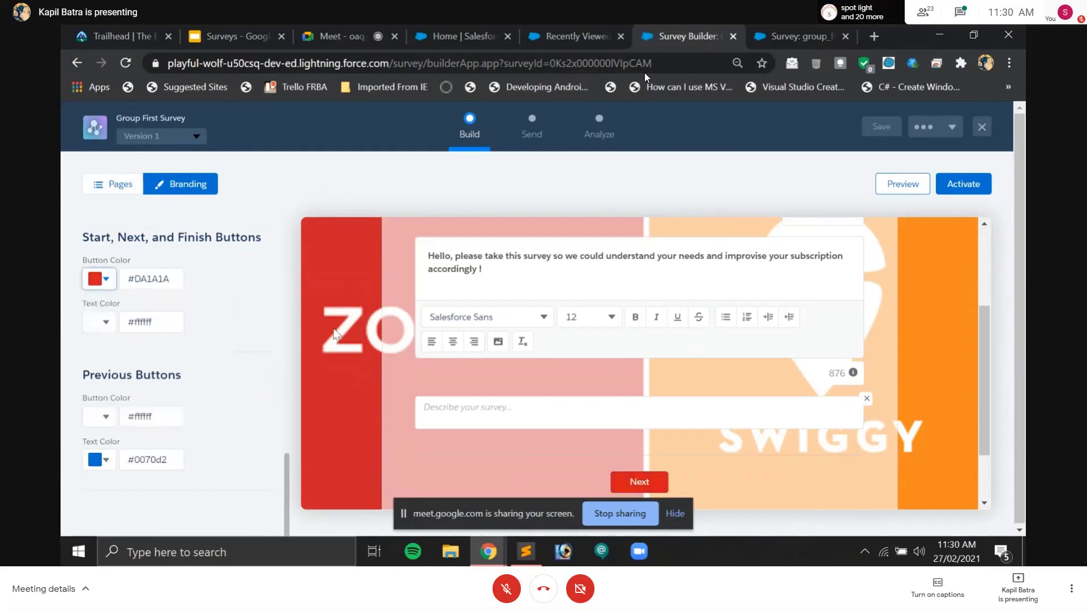
Step: Change the text color of the Previous buttons to the orange #FF780A
click(106, 460)
click(101, 353)
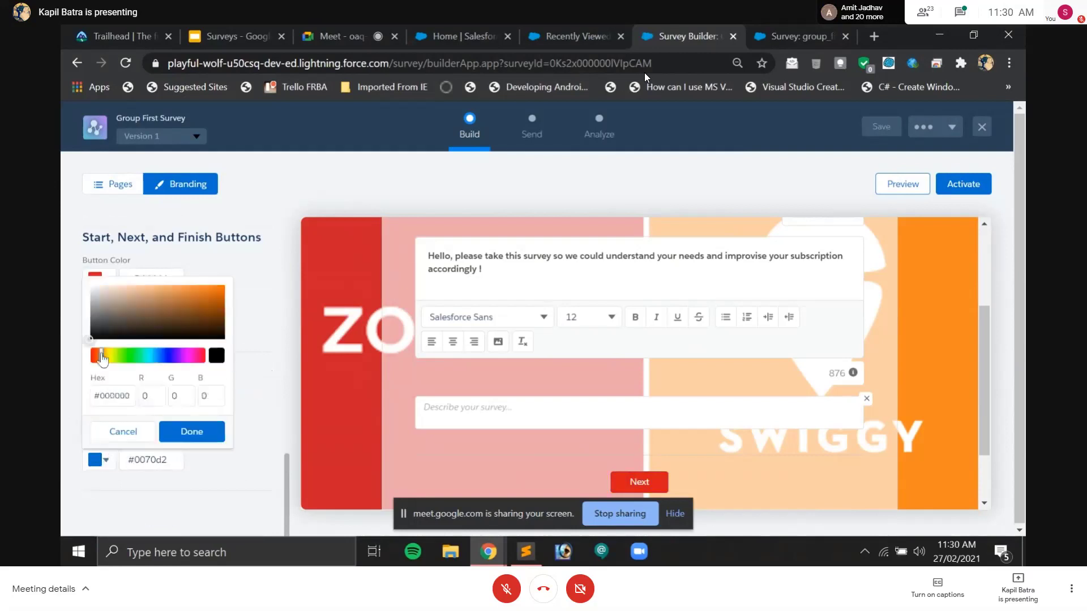
click(220, 289)
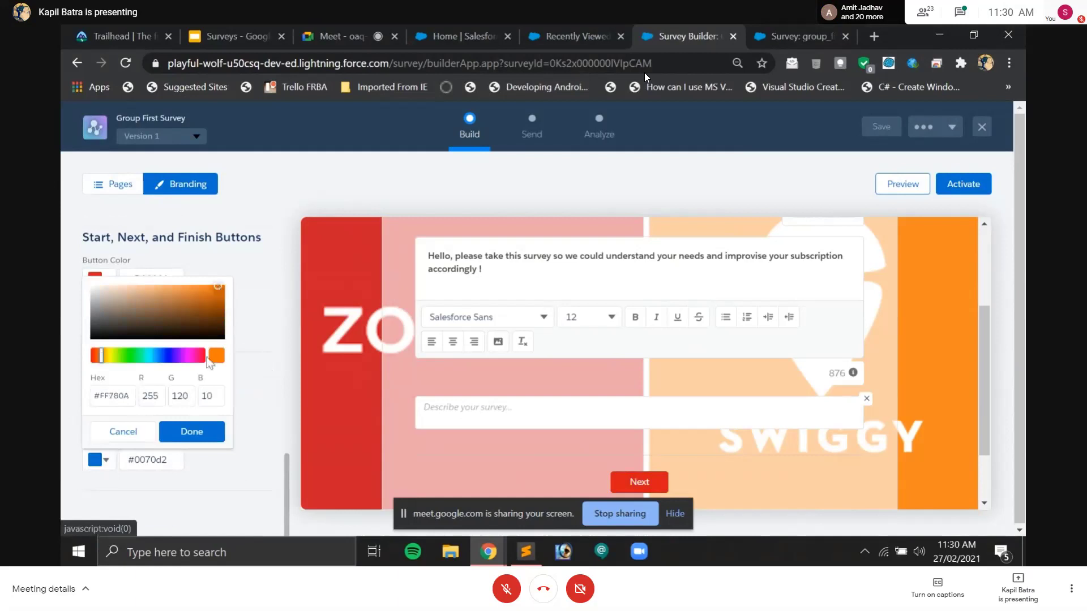
click(189, 431)
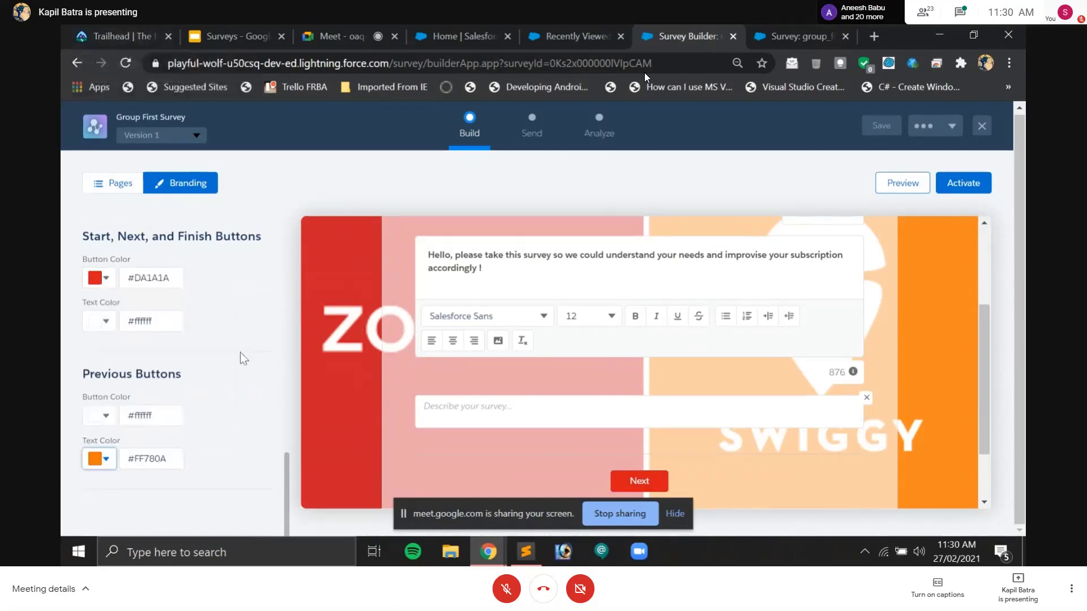
scroll(240, 352, up, 5)
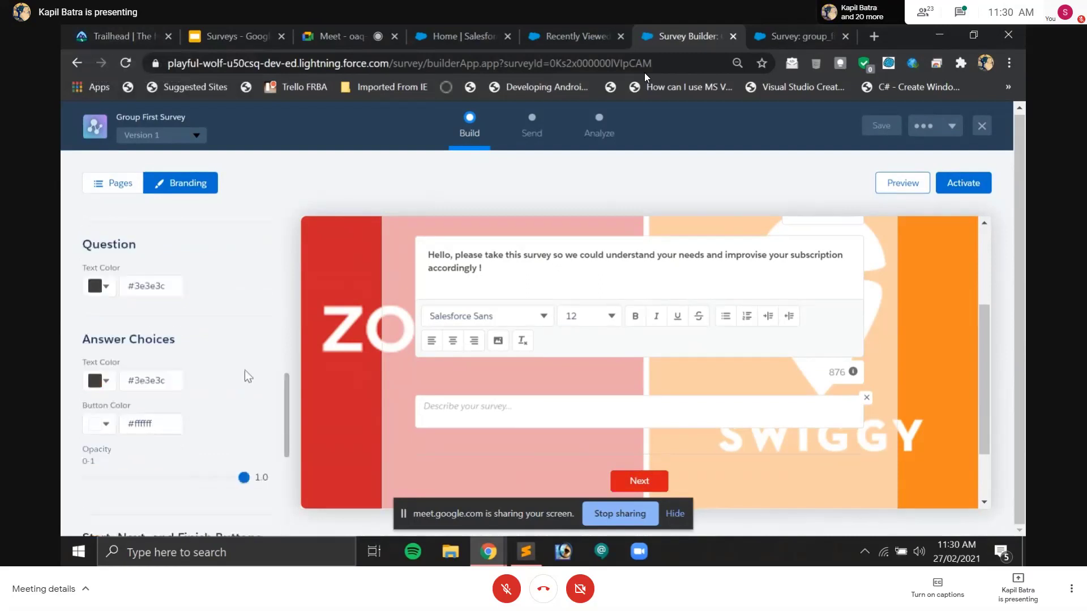
Step: Upload the image bloglogomini.png and insert it below the message on the survey's Welcome Page
click(106, 190)
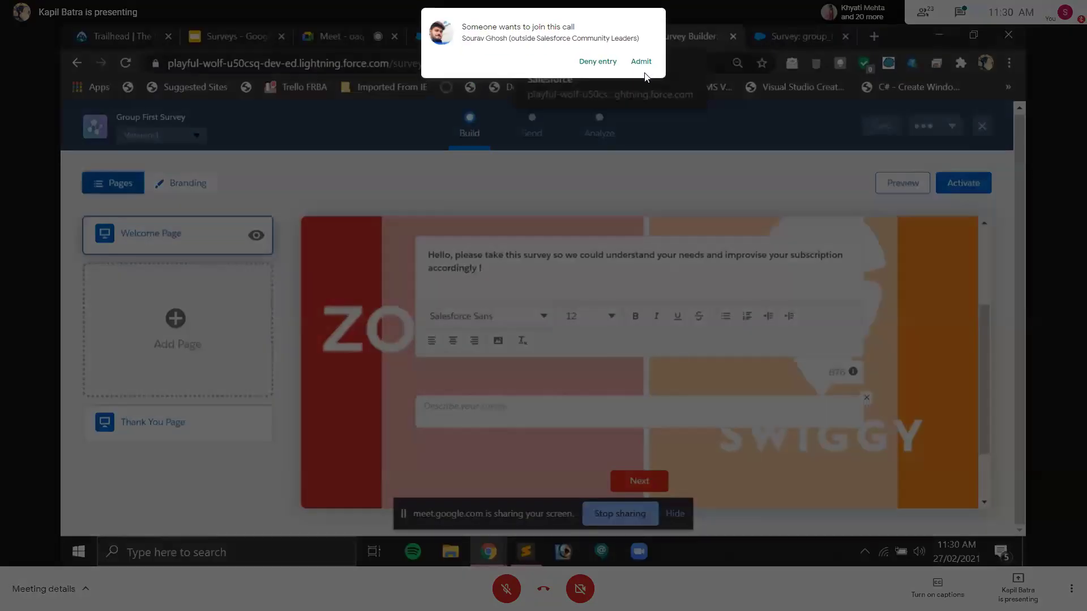
click(642, 62)
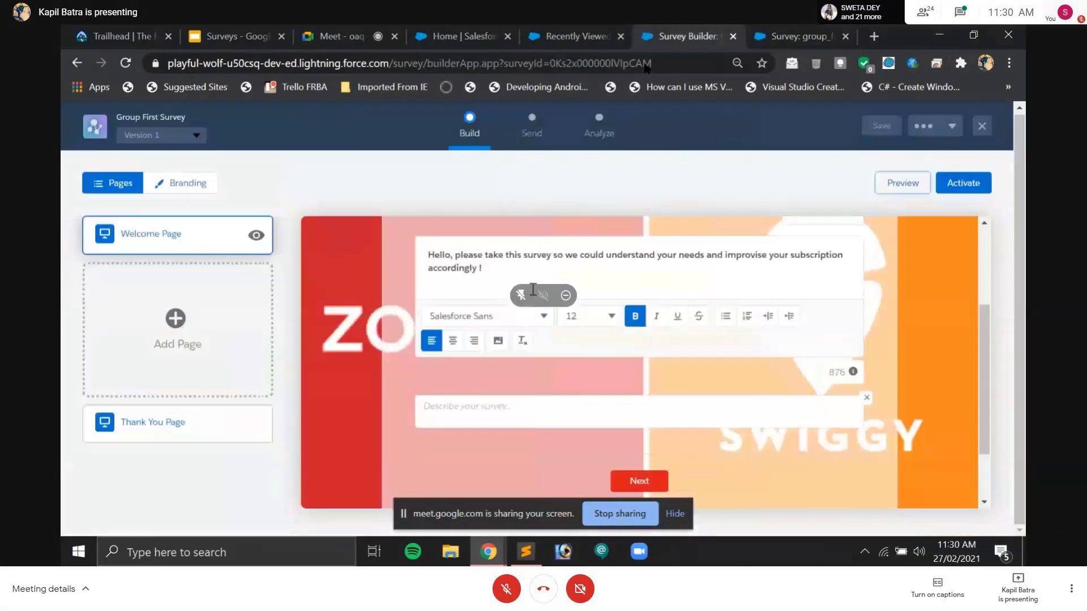
click(532, 290)
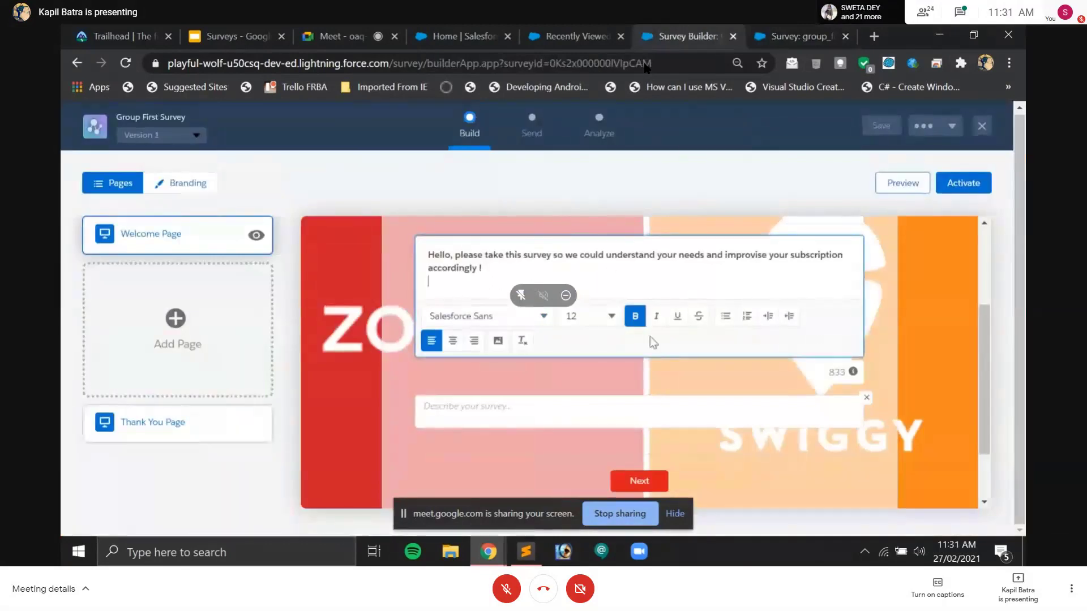
click(498, 341)
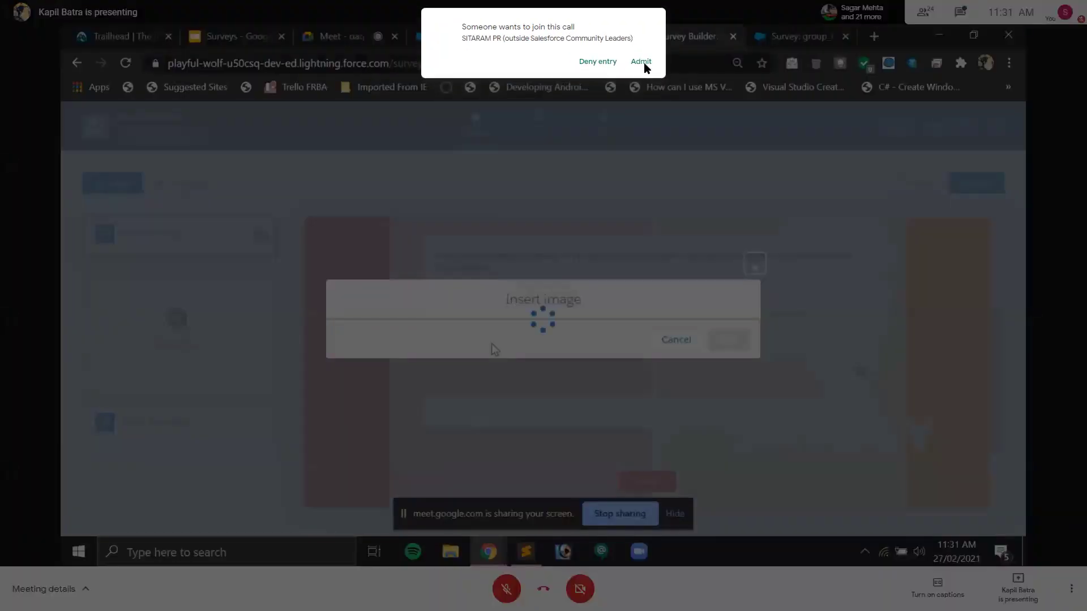
click(641, 61)
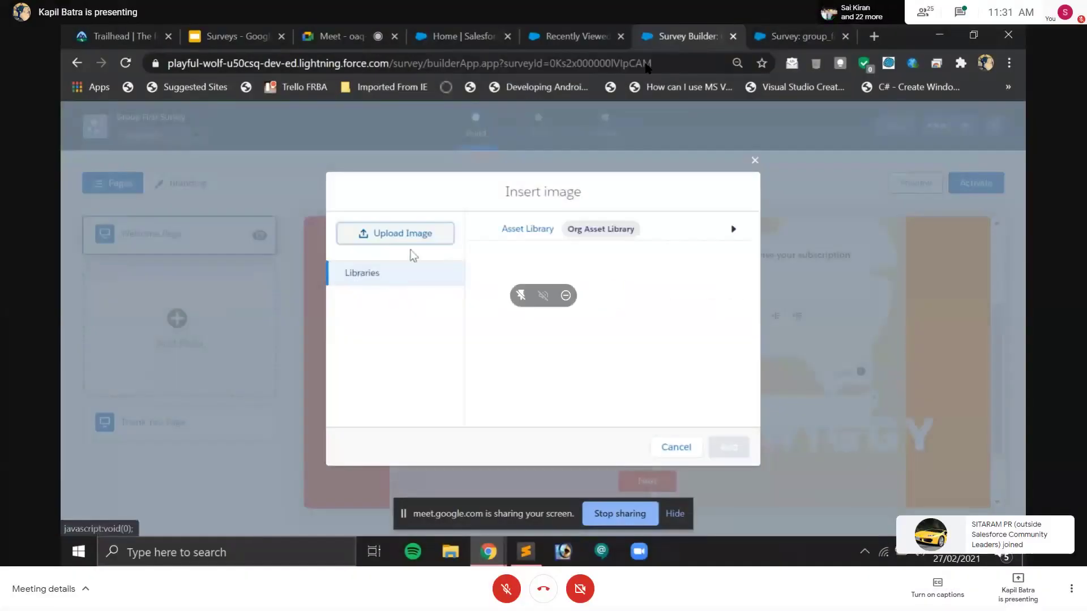
click(419, 243)
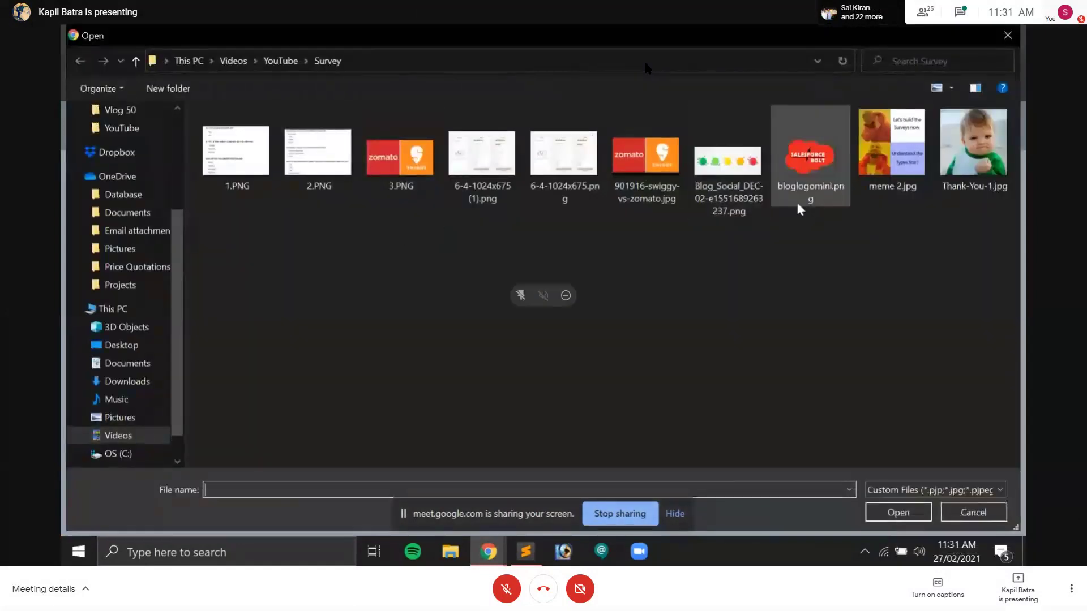
double_click(815, 156)
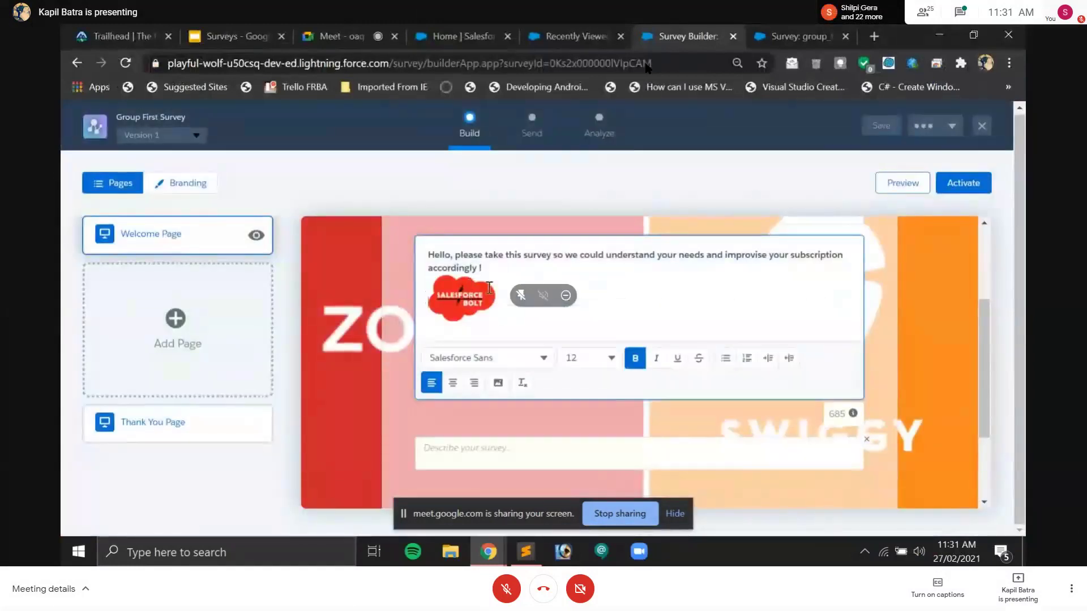
Step: Indent the inserted logo to about the middle of the welcome message and check it in a survey preview before returning to the builder
drag(504, 298, 442, 300)
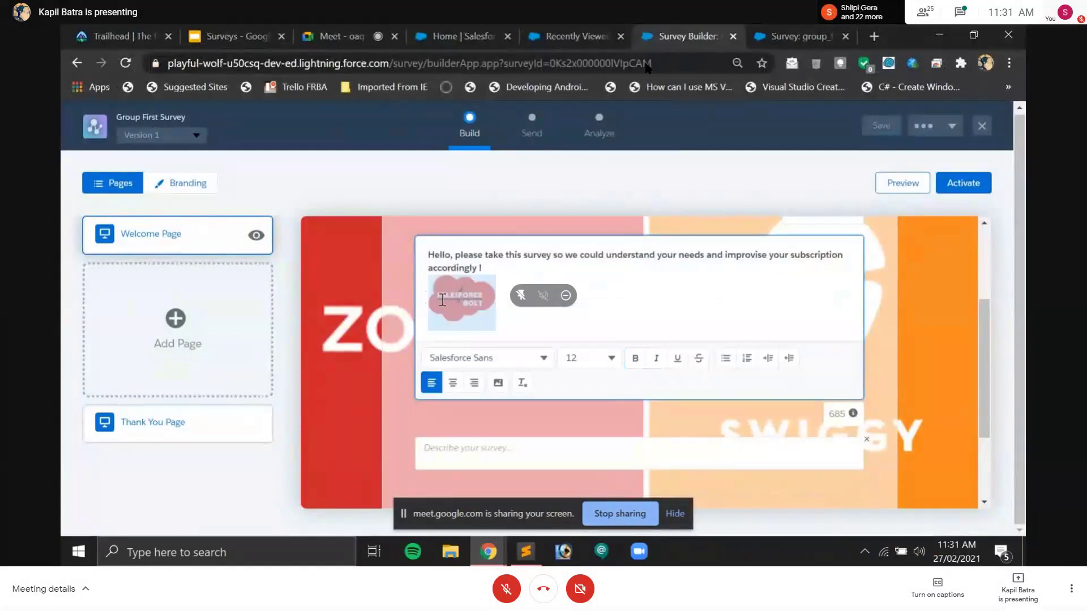
click(767, 359)
click(768, 359)
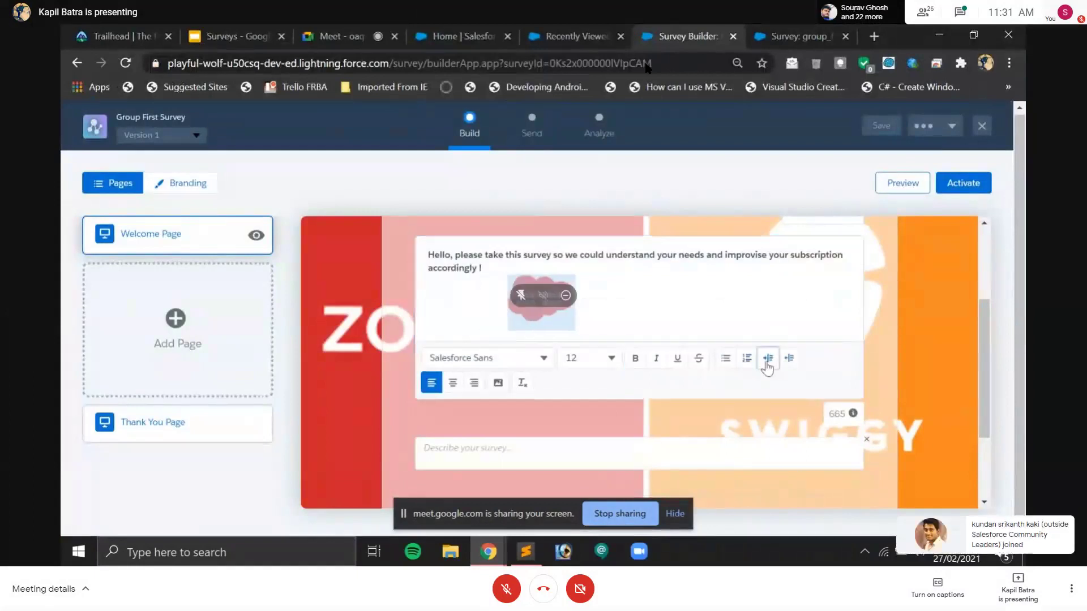
click(767, 359)
click(768, 359)
click(768, 359)
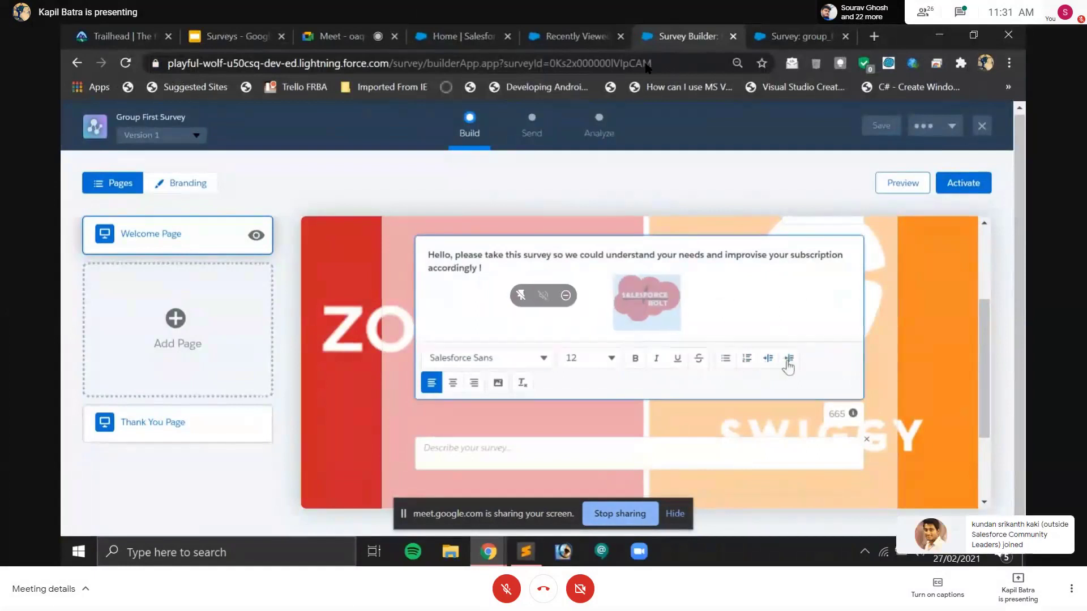
click(793, 301)
click(892, 185)
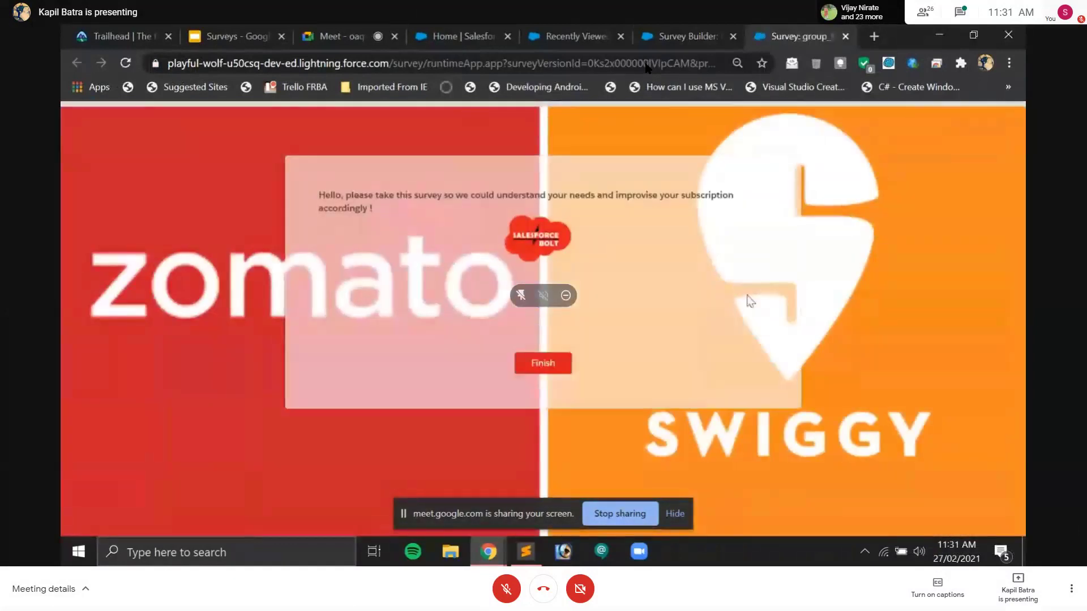
click(690, 28)
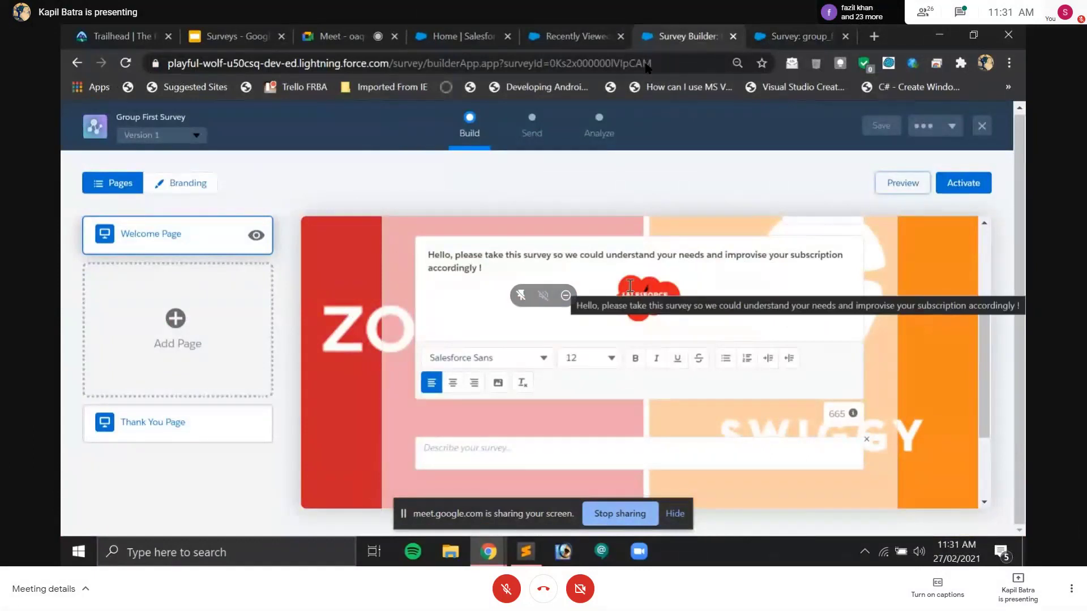
Step: Add a survey page between the Welcome Page and the Thank You Page and name it Basic Details
click(187, 339)
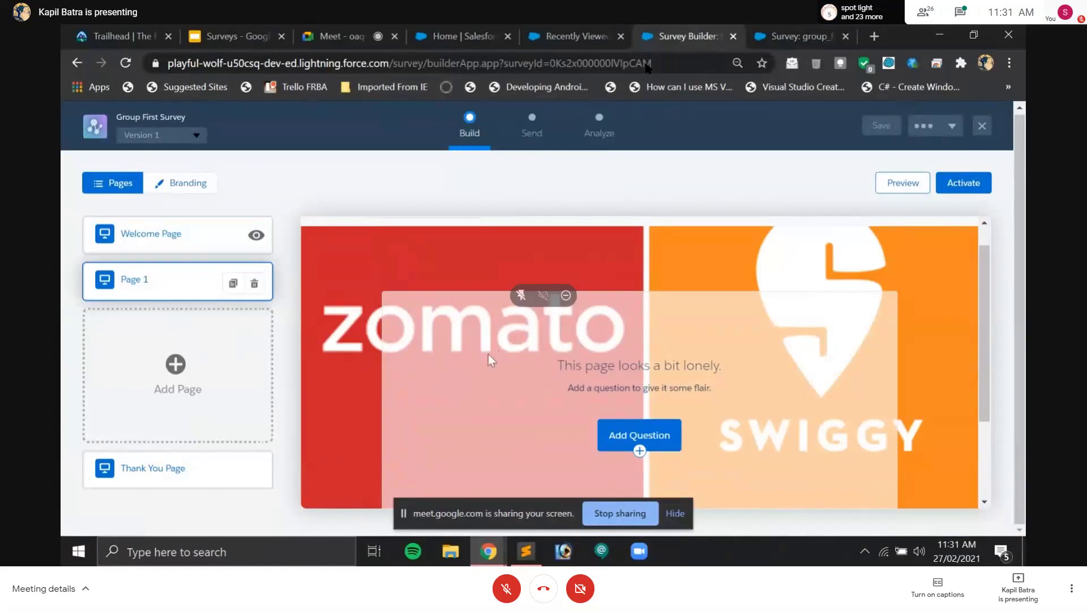
scroll(488, 354, down, 2)
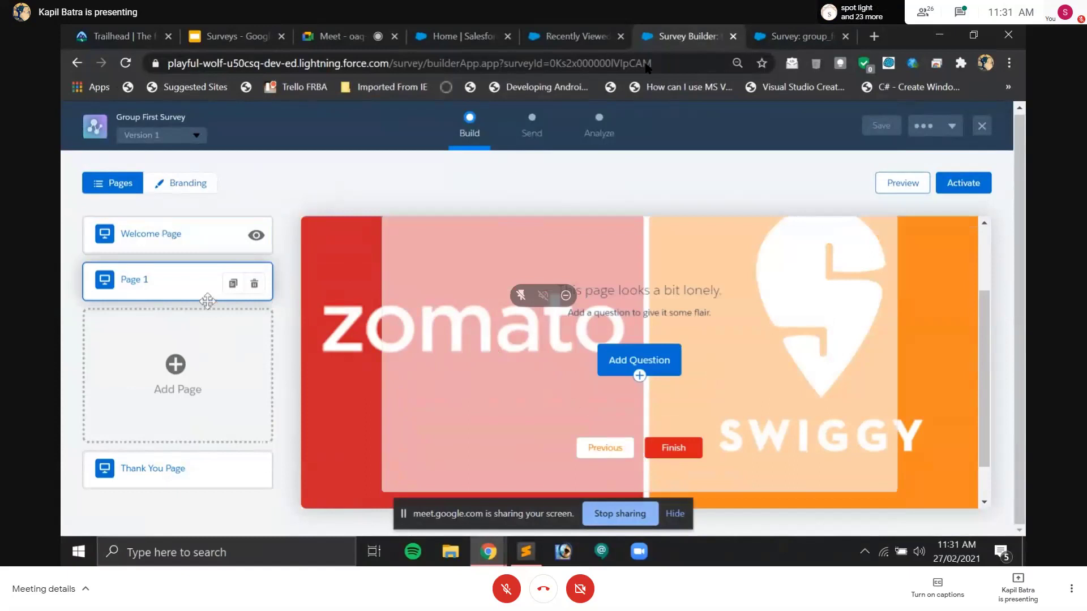
scroll(392, 295, up, 3)
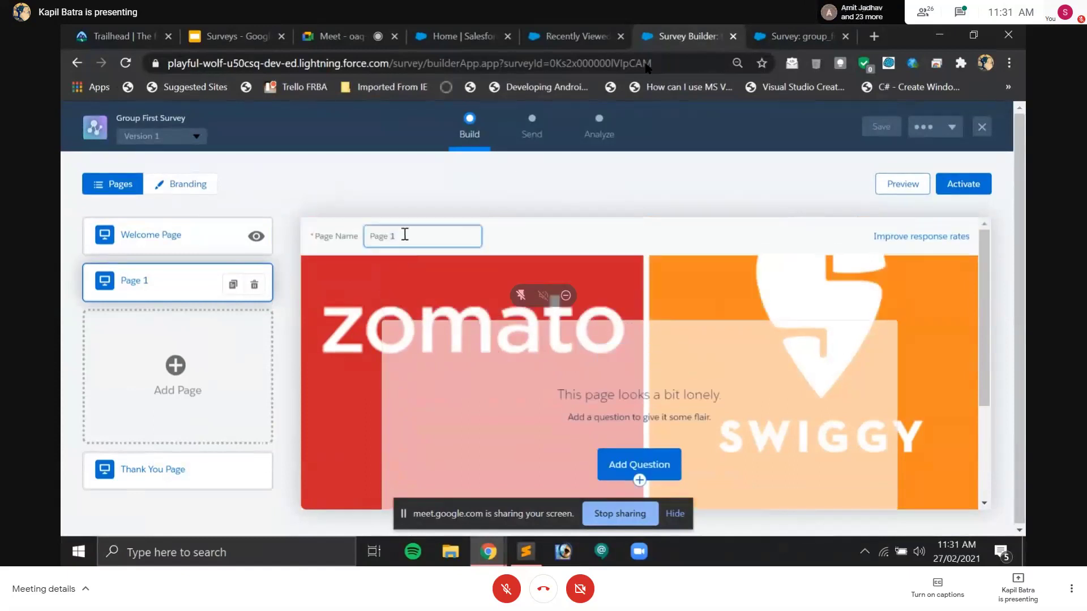
key(BackSpace)
key(BackSpace)
key(BackSpace)
key(BackSpace)
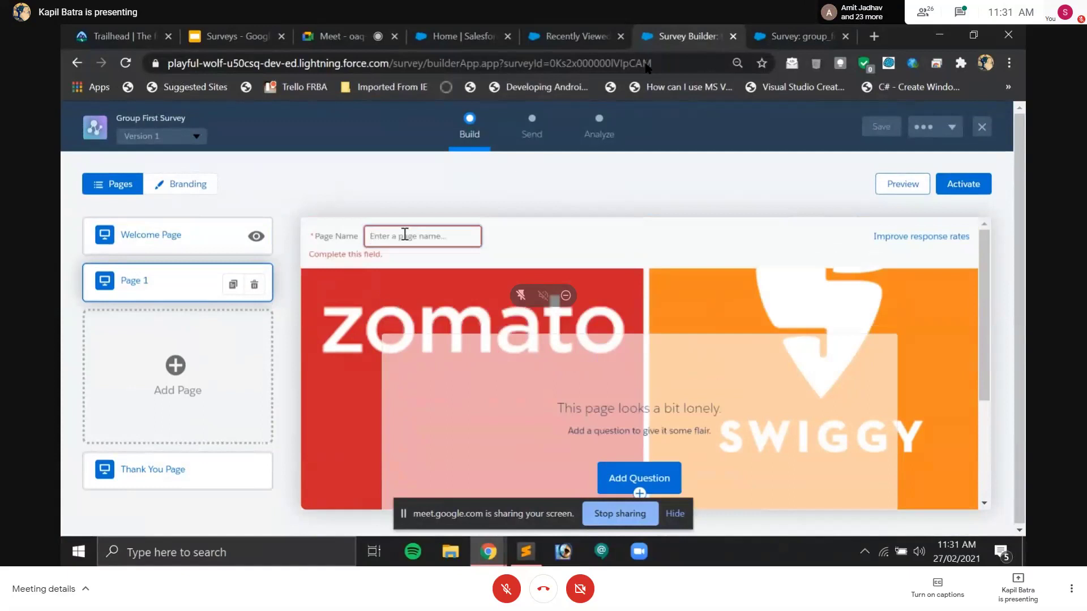
text(Basic Details)
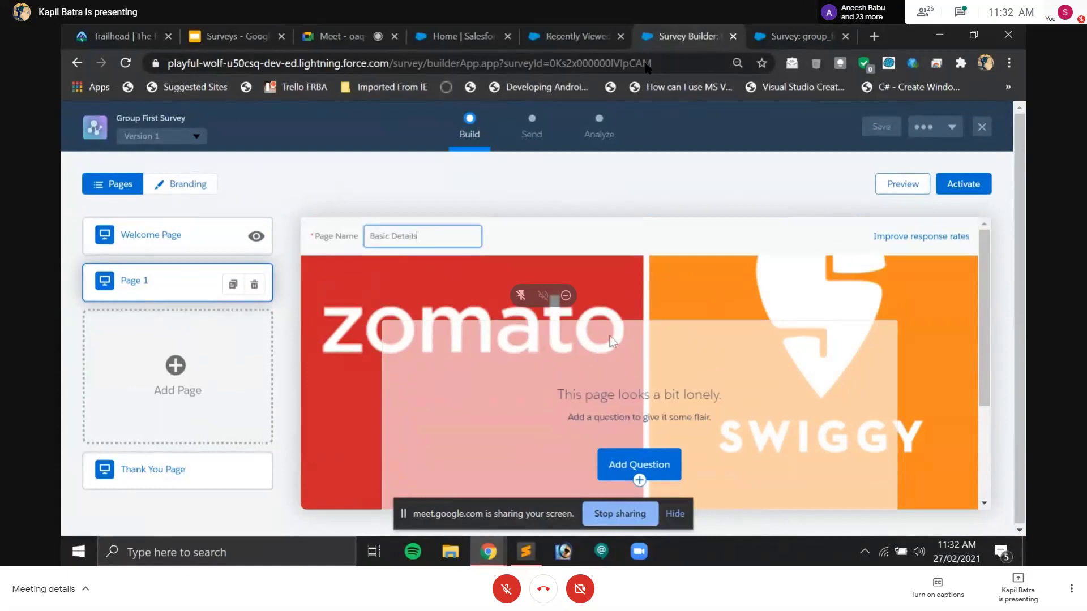
Step: Add a Single Selection question to the Basic Details page with the text "Do you order food online ?"
scroll(610, 355, down, 2)
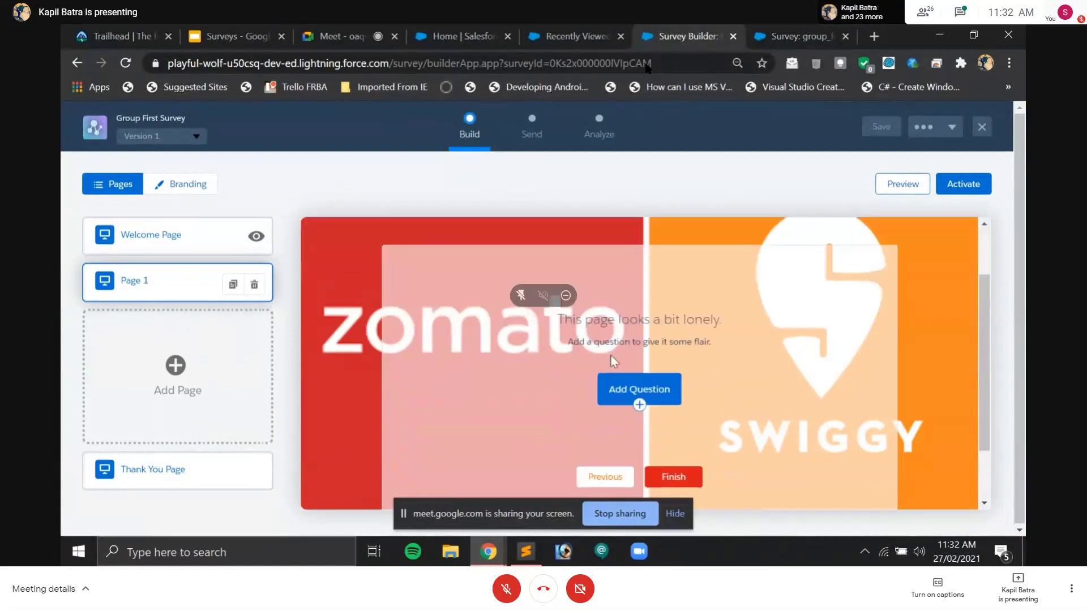
click(647, 397)
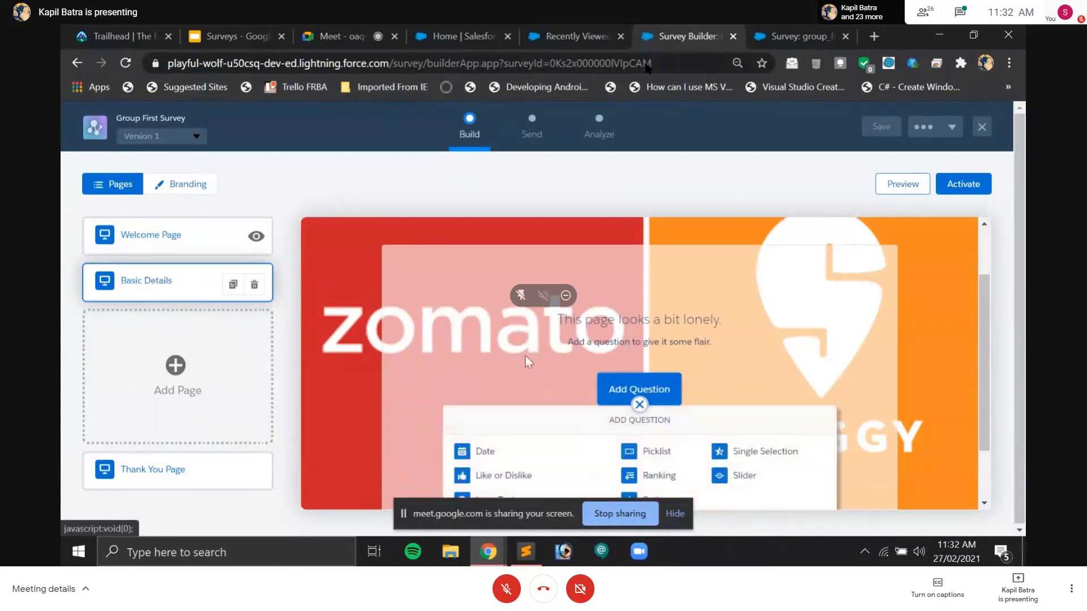
scroll(526, 356, down, 2)
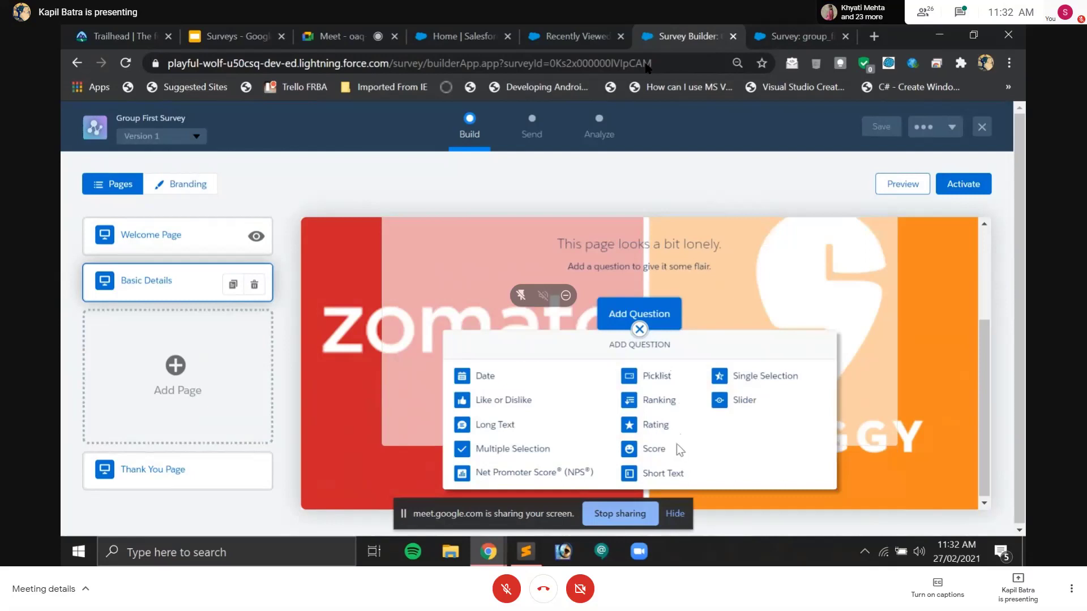
click(730, 384)
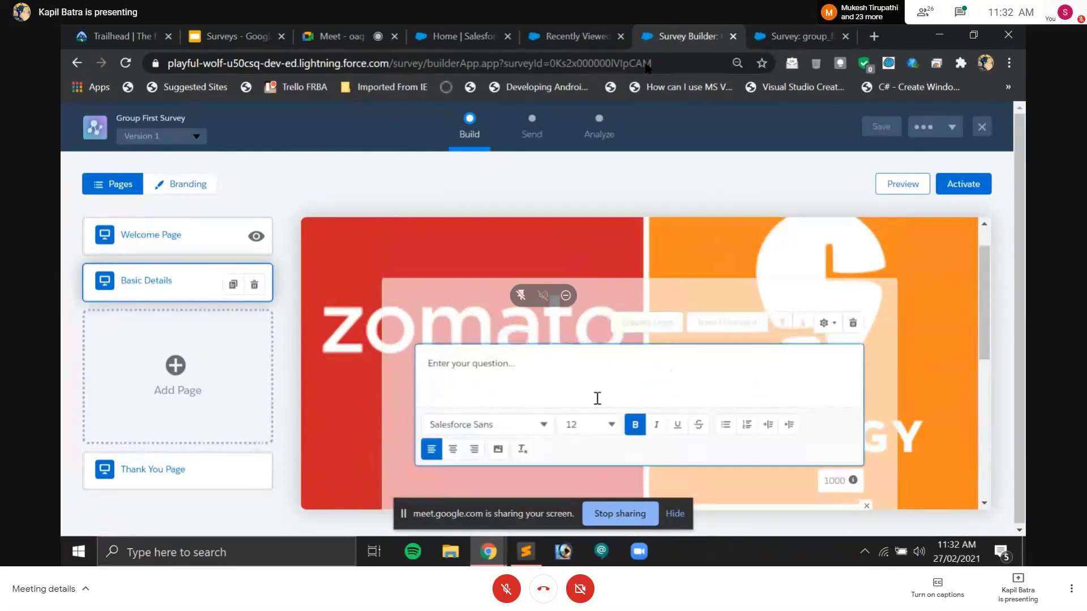
text(Do you )
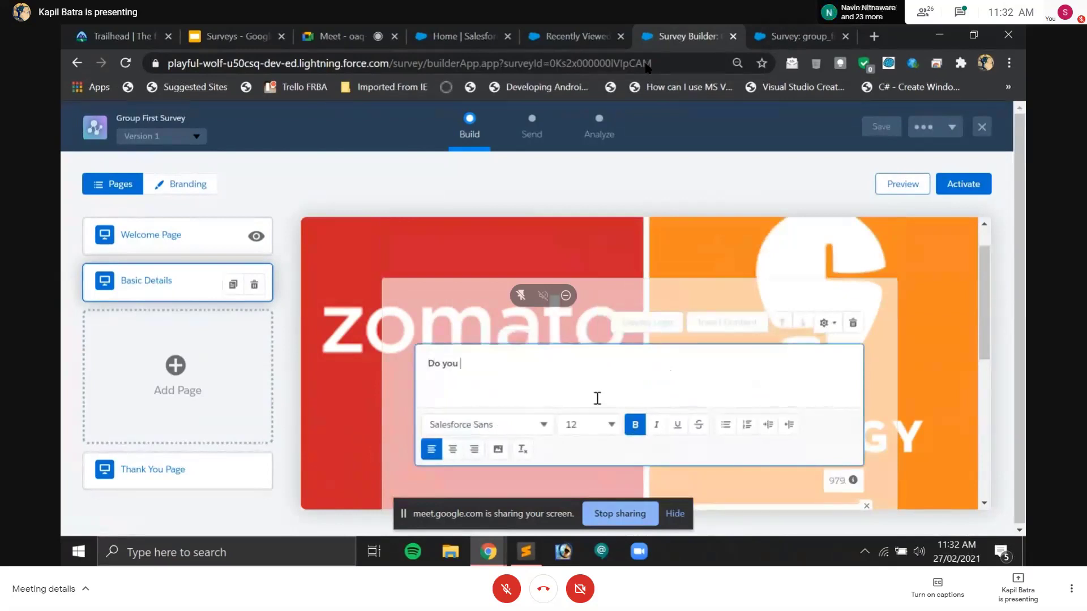
text(order foo)
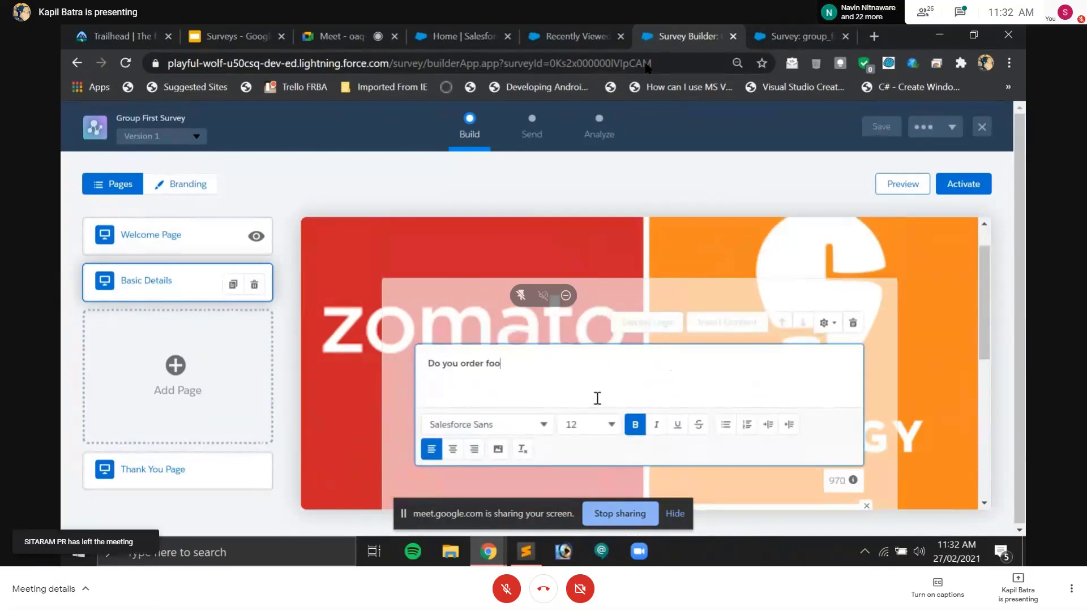
text(d online ?)
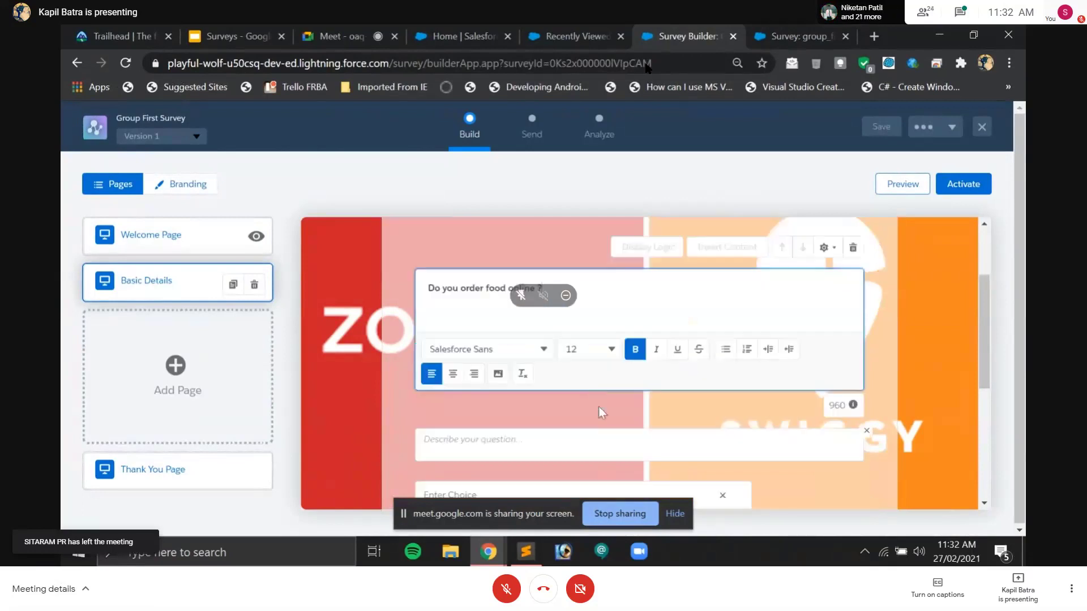
Step: Give the question about ordering food online the answer choices YES and No
scroll(599, 406, down, 3)
click(602, 419)
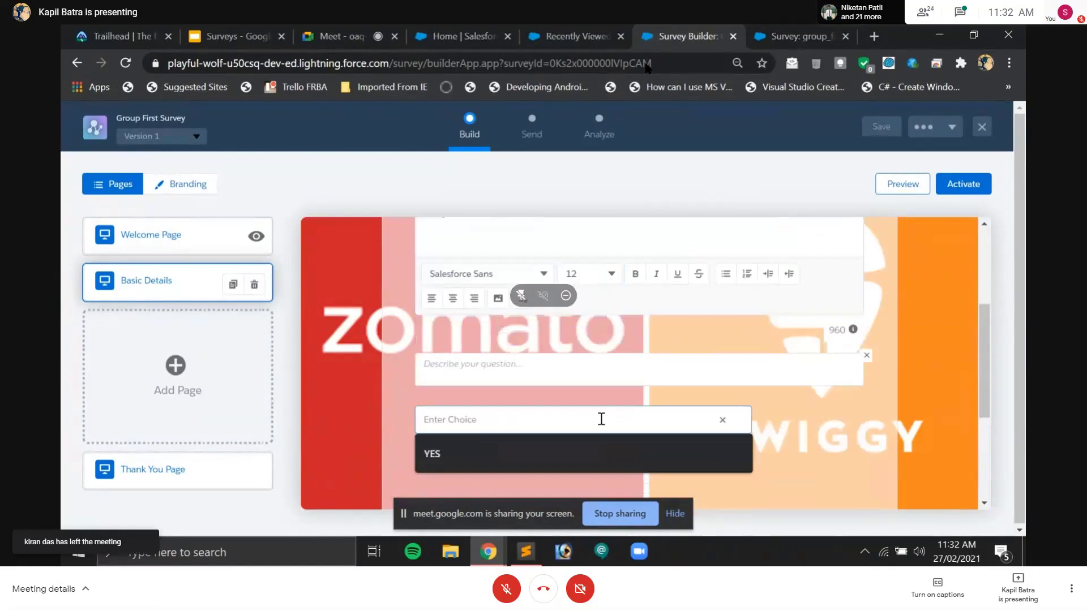
click(568, 451)
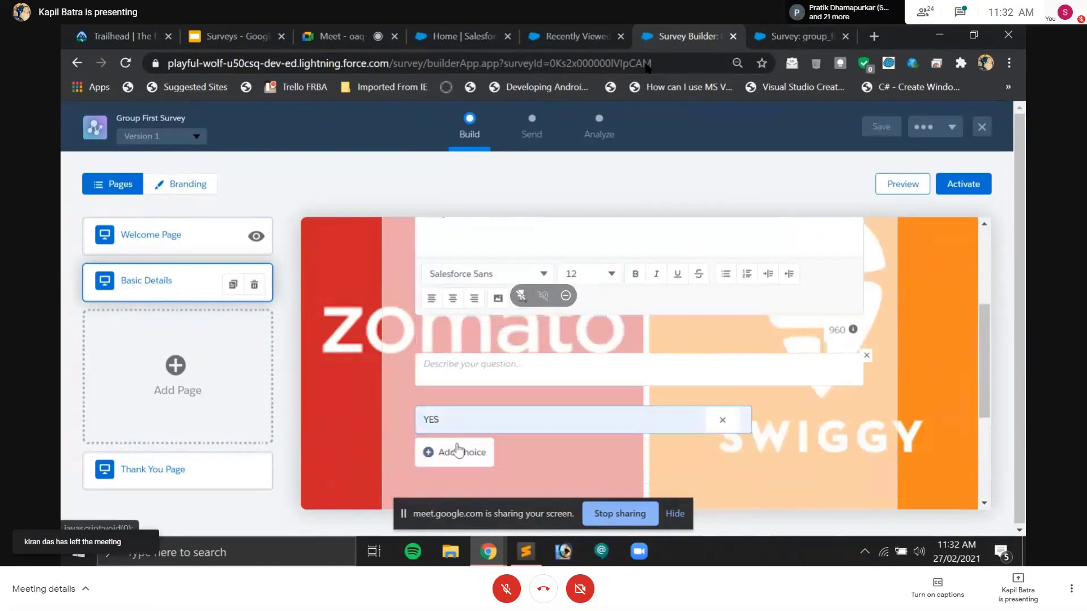
click(459, 450)
text(N)
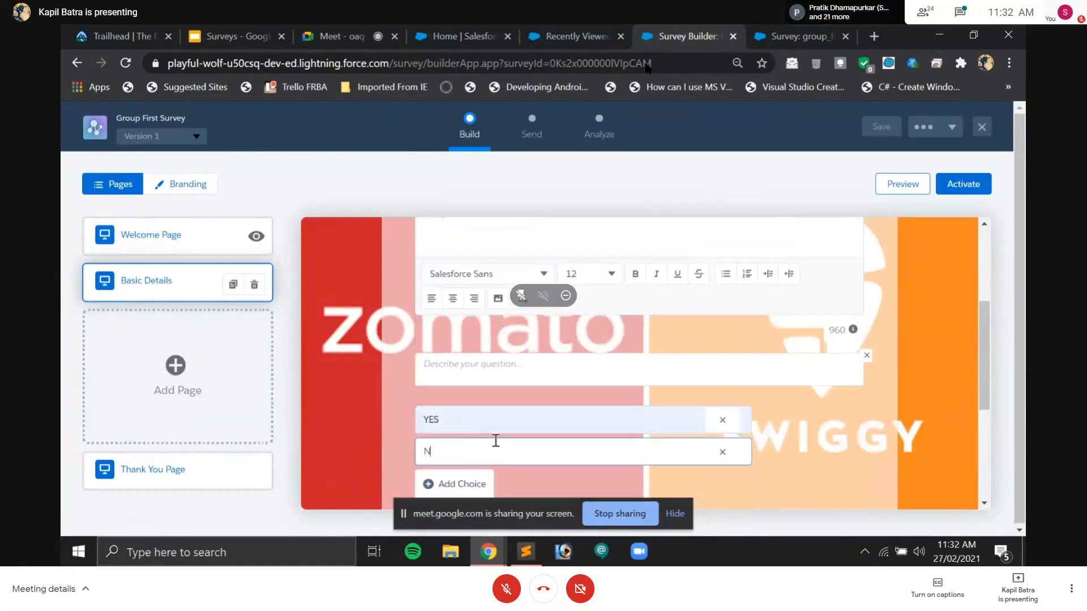
text(o)
Step: Add a second Single Selection question below it reading "If yes, from which company do you prefer ?"
scroll(800, 421, down, 1)
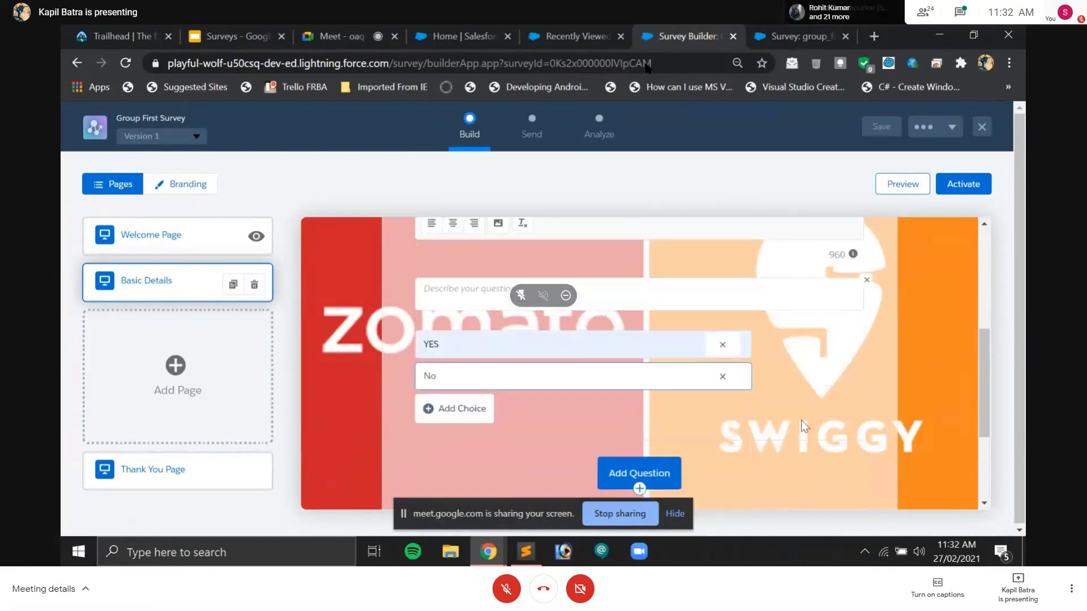
scroll(821, 393, down, 1)
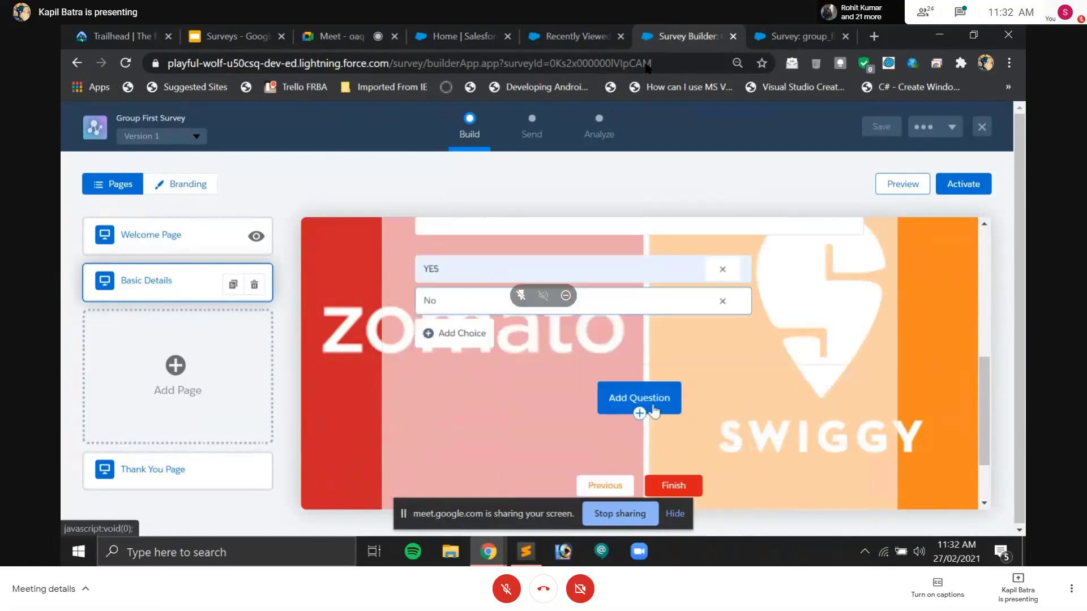
click(640, 403)
scroll(721, 306, down, 1)
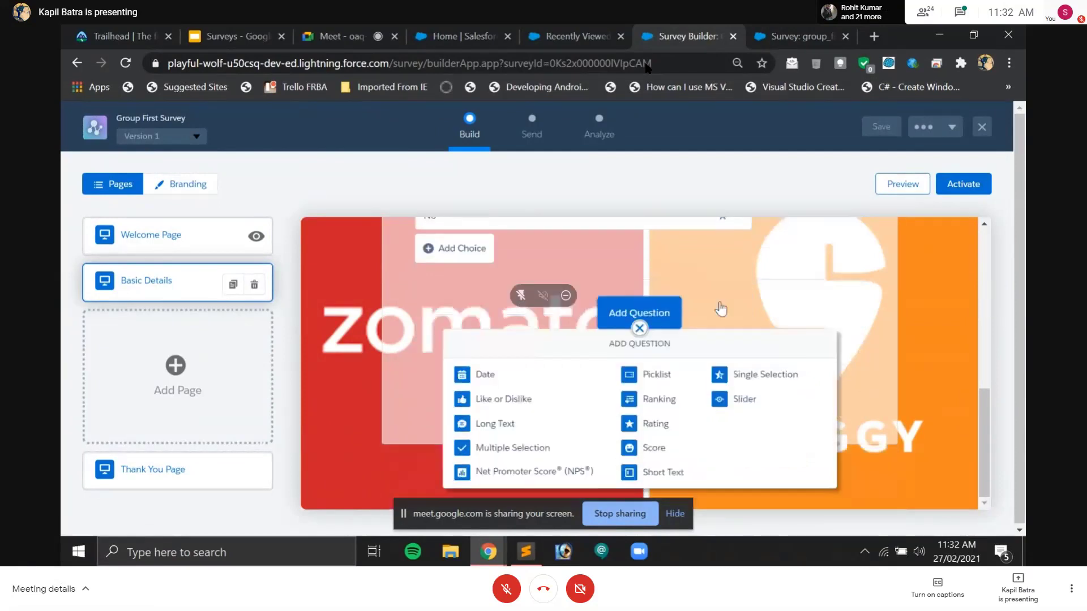
click(756, 379)
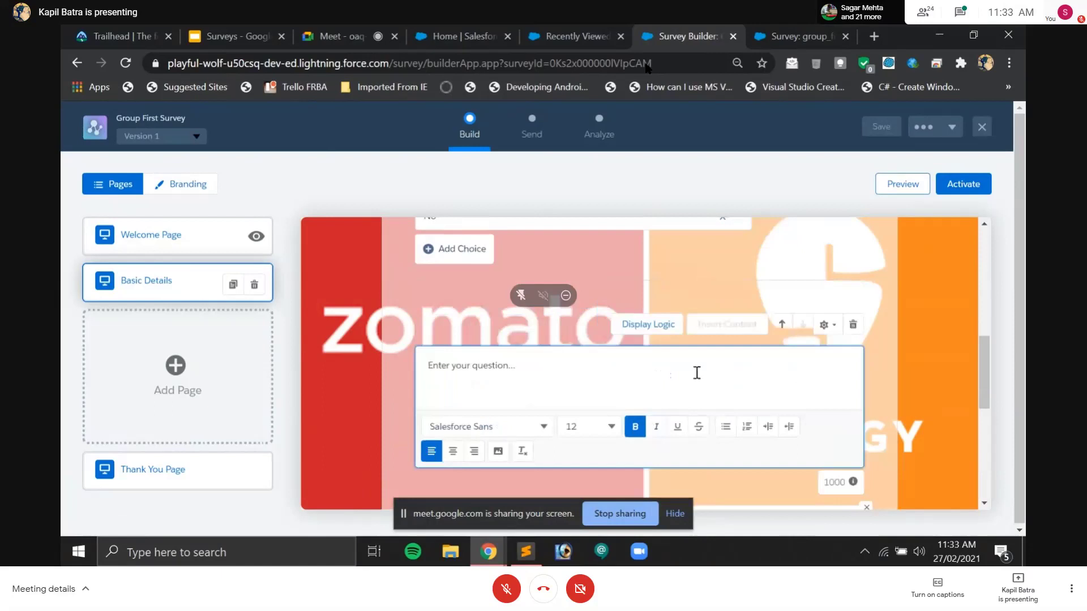
text(If yes, from which company do )
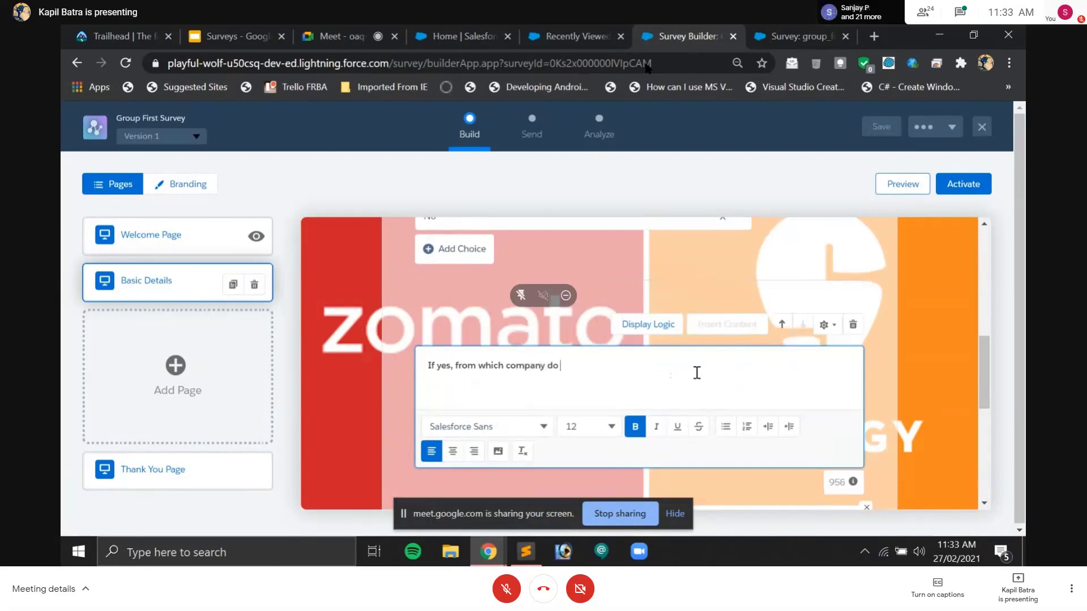
text(you prefer ?)
Step: Enter Zomato and Swiggy as the answer choices of the preferred company question
scroll(695, 372, down, 3)
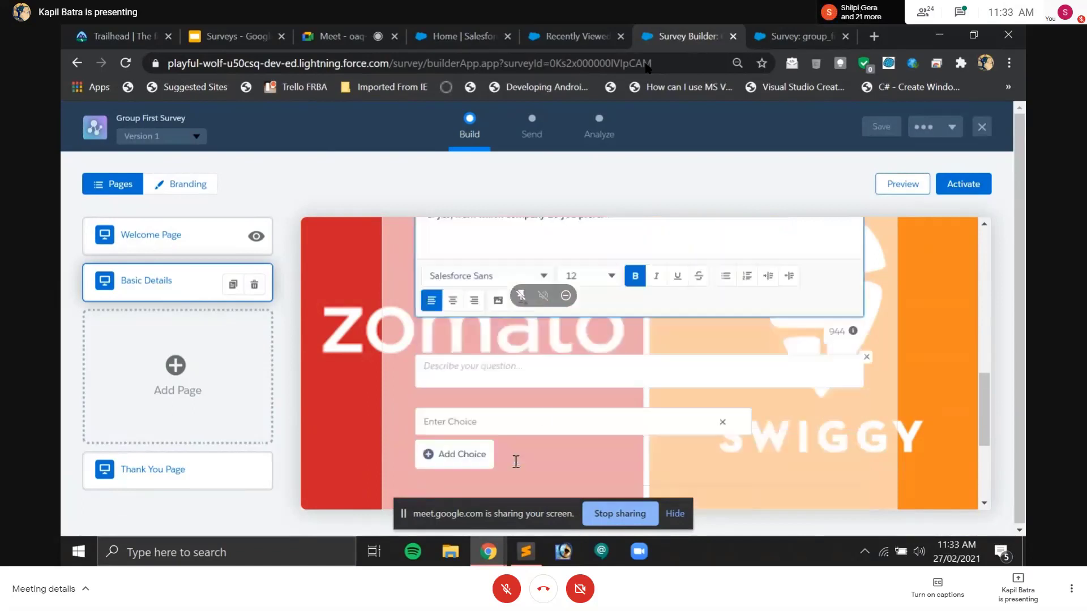
click(543, 423)
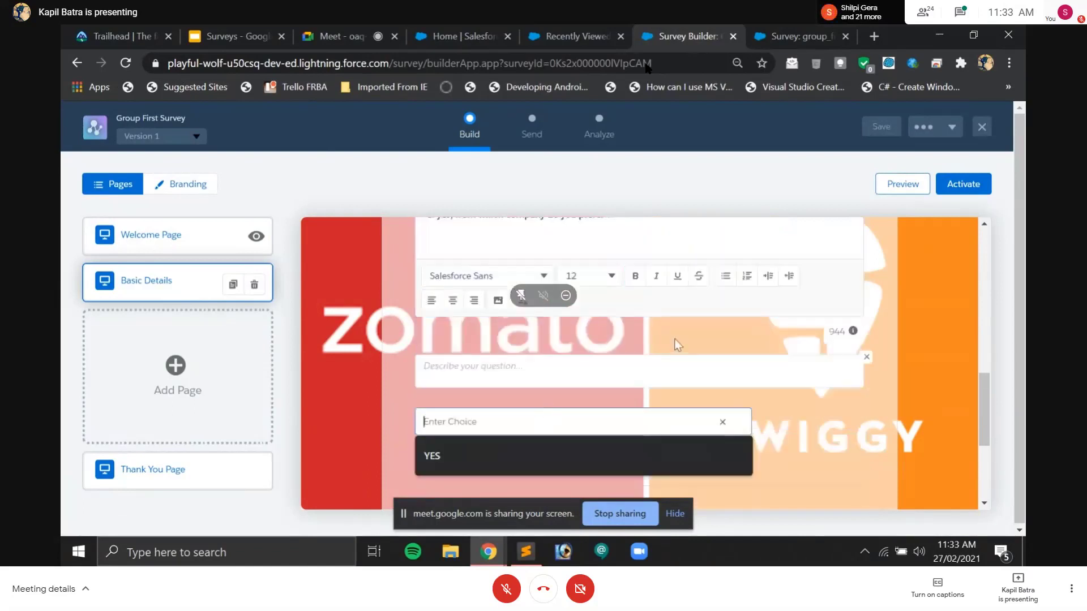
text(Z)
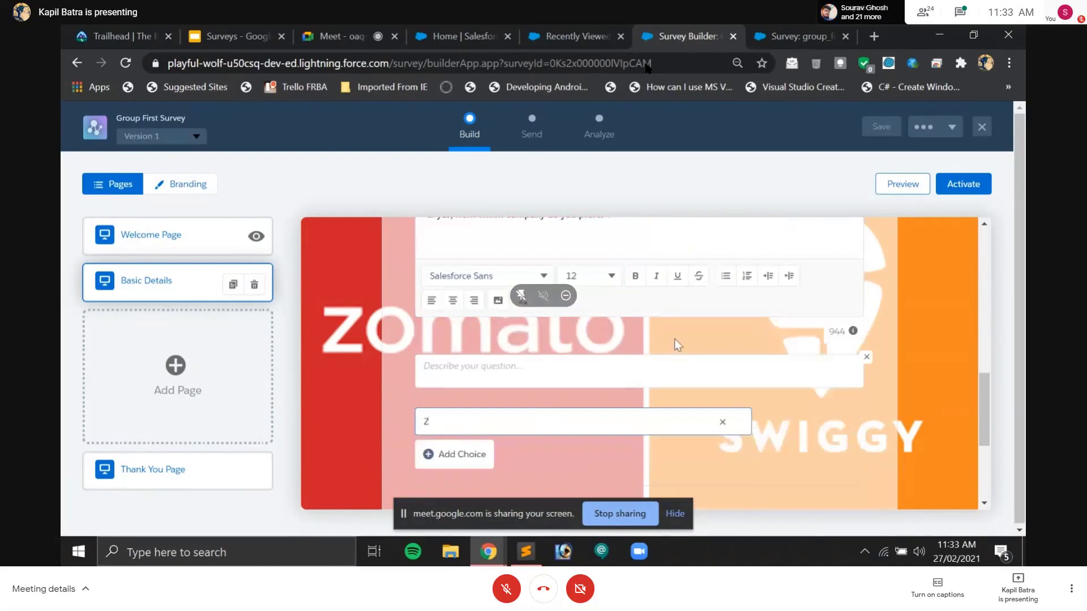
text(omatt)
click(453, 454)
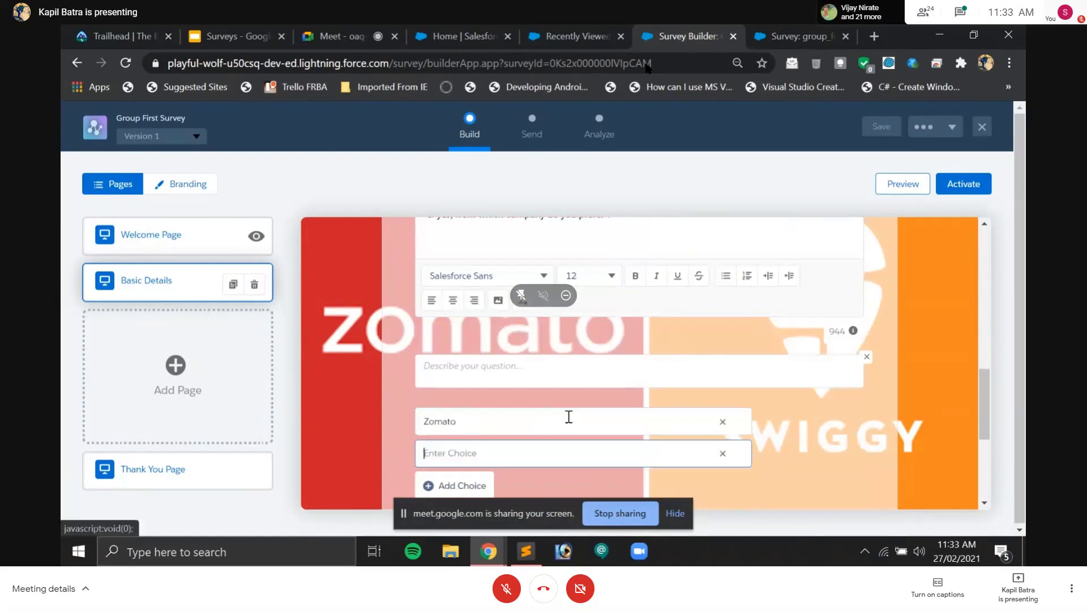
text(Swiggy)
Step: Add a Multiple Selection question below the company question with the text "How often you order food online ?"
scroll(687, 383, down, 3)
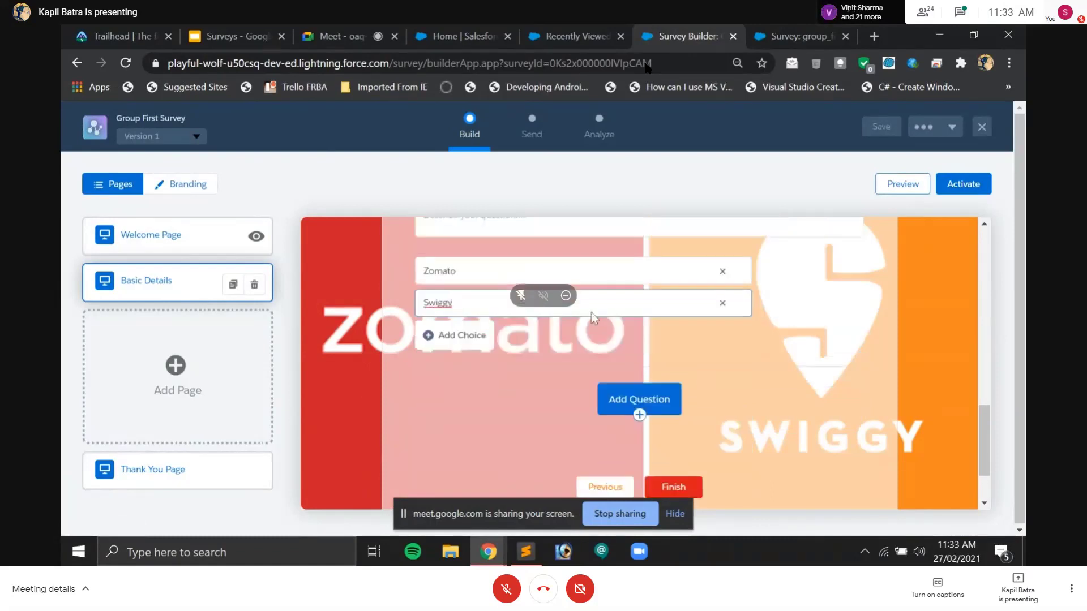
click(623, 403)
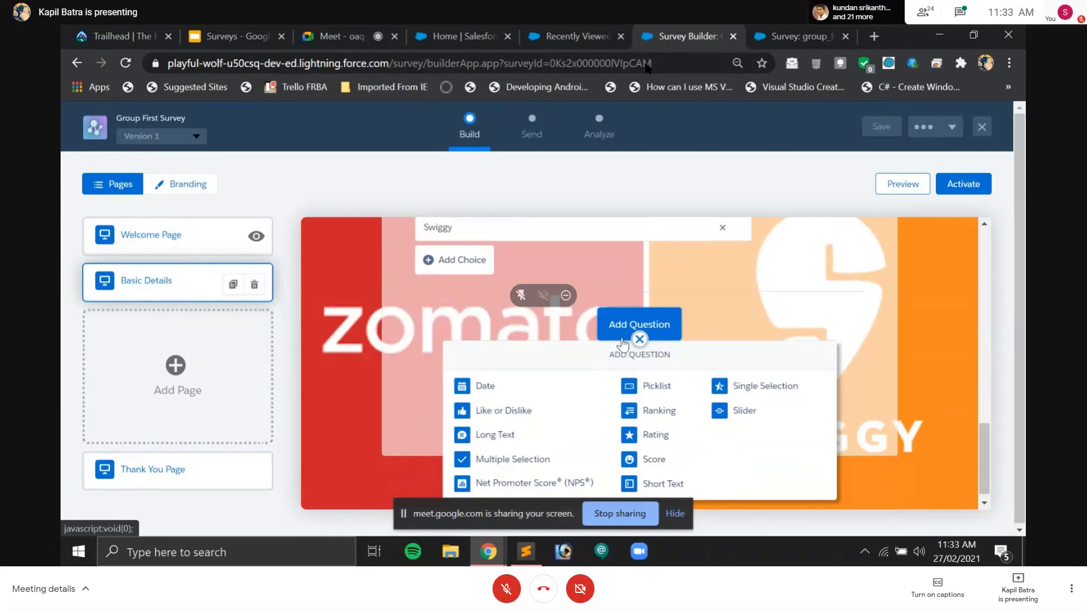
click(499, 460)
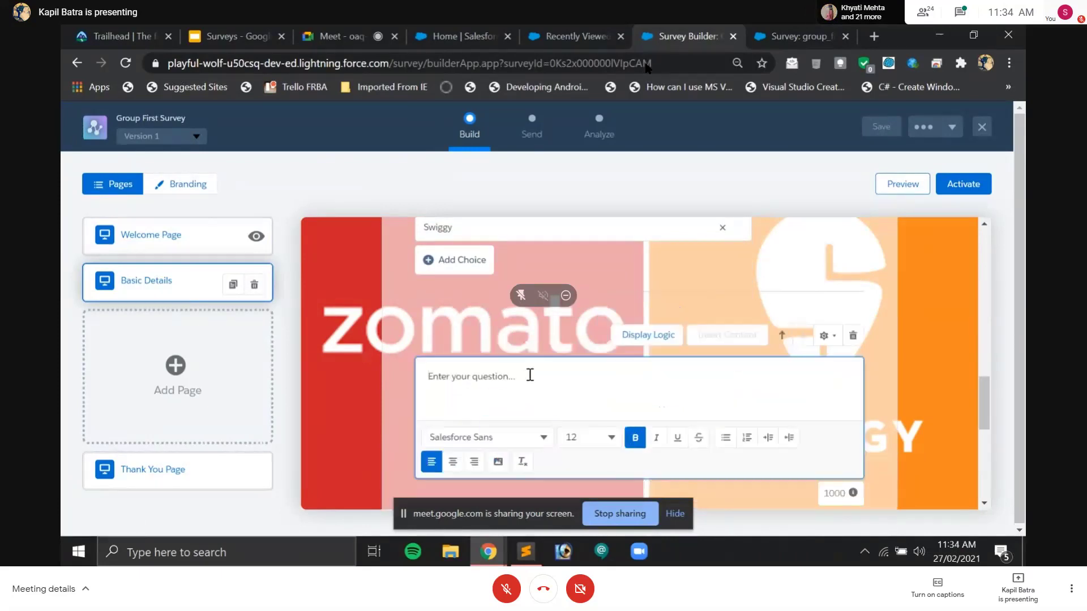
text(How)
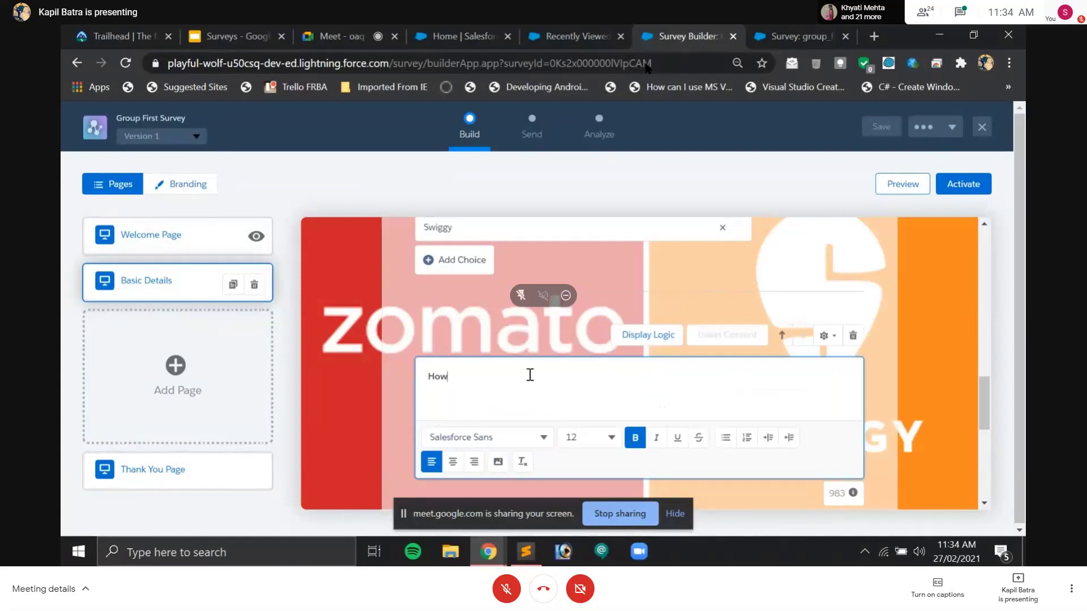
text( often you order food online ?)
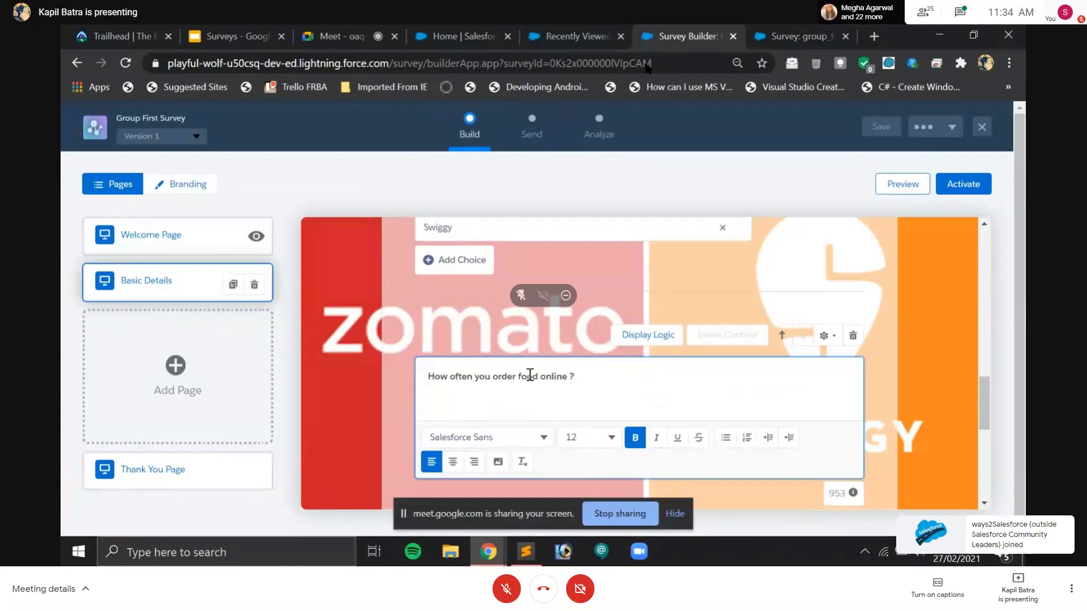
Step: Enter Daily, Weekly, Fortnight and Monthly as the answer choices of the ordering frequency question
scroll(606, 445, down, 1)
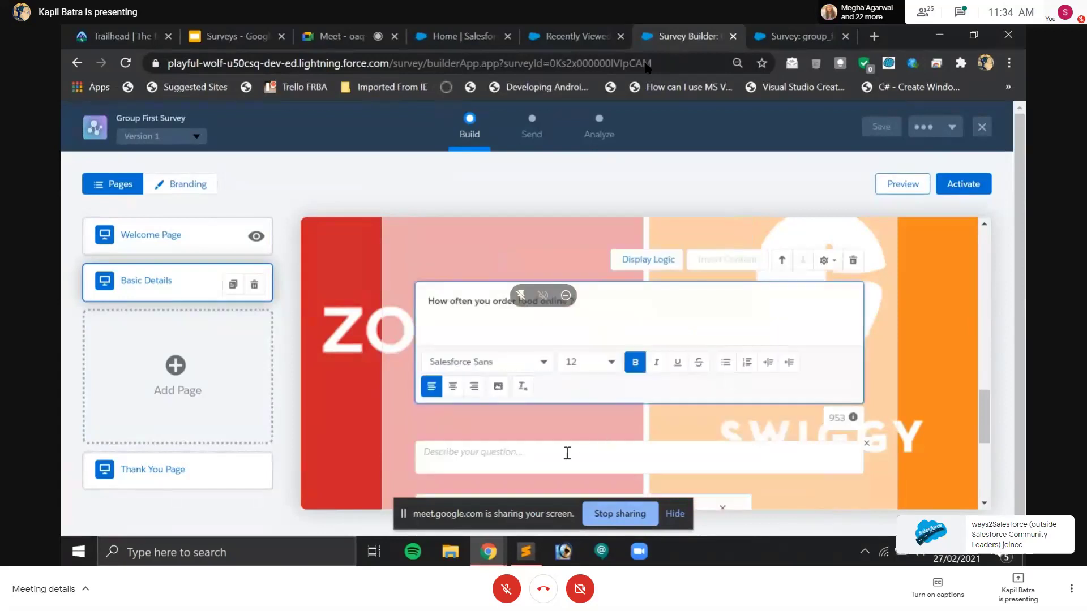
scroll(567, 453, down, 2)
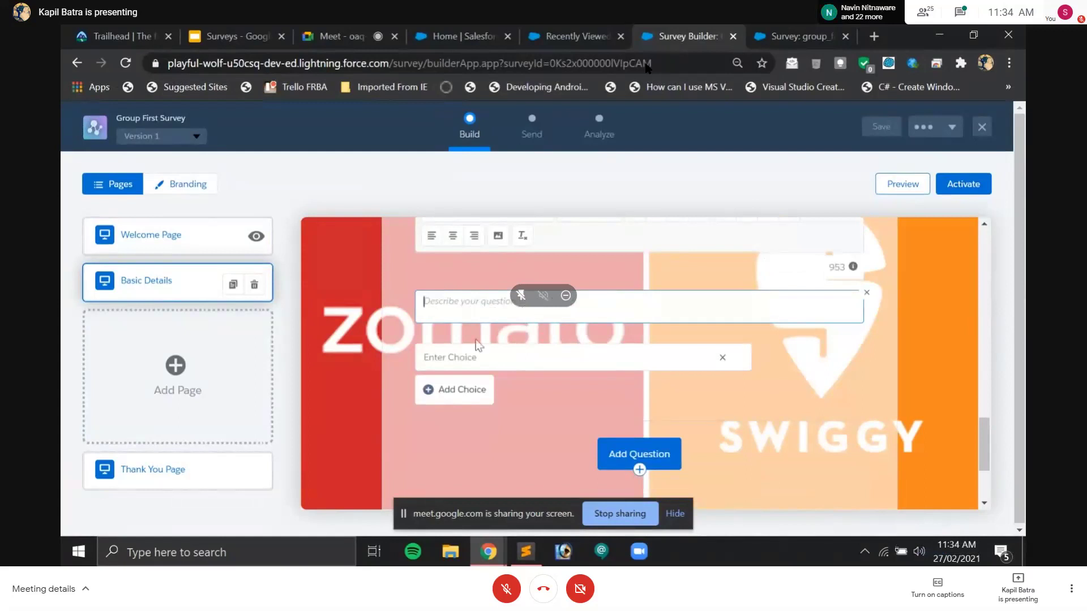
click(555, 357)
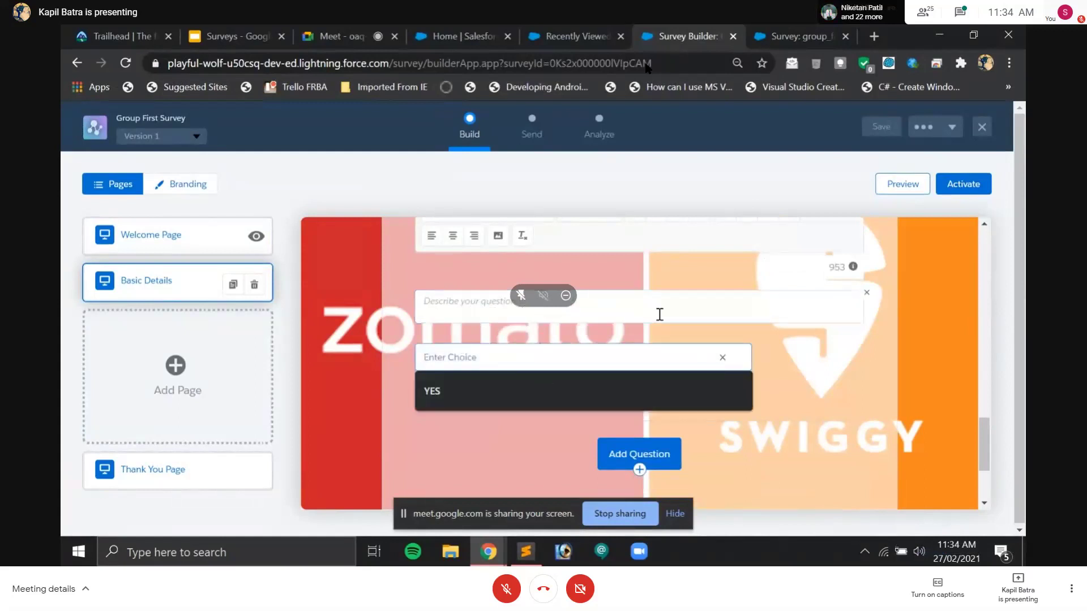
text(Daily)
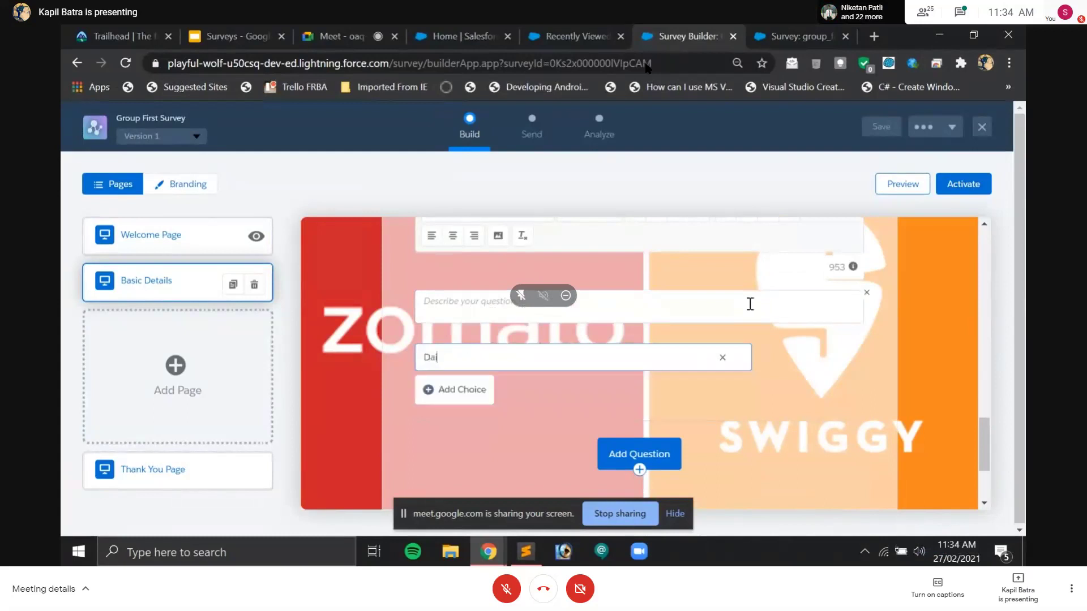
click(450, 390)
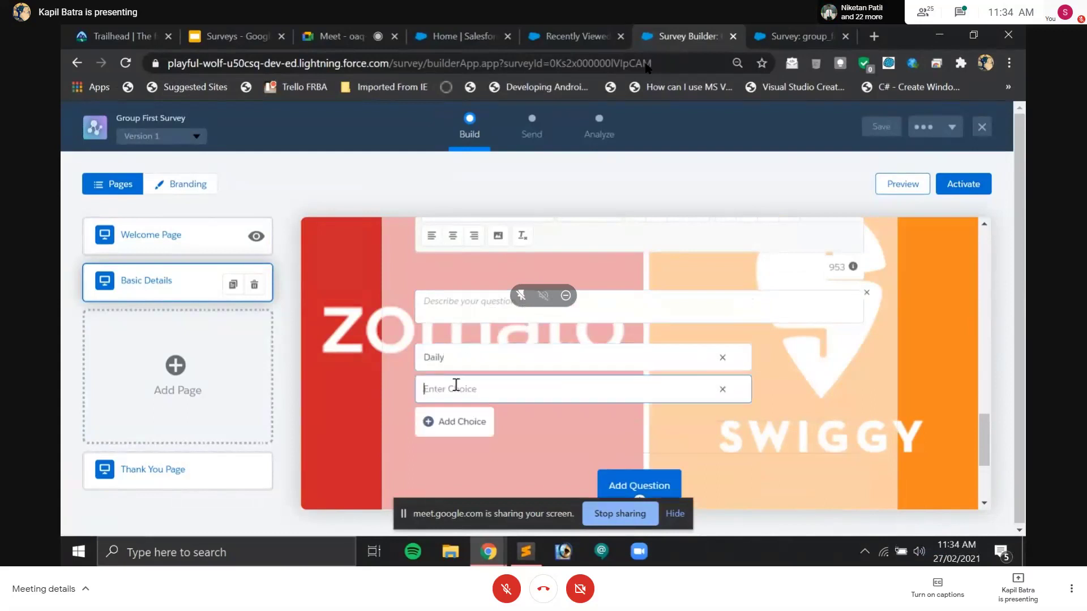
text(Weekly)
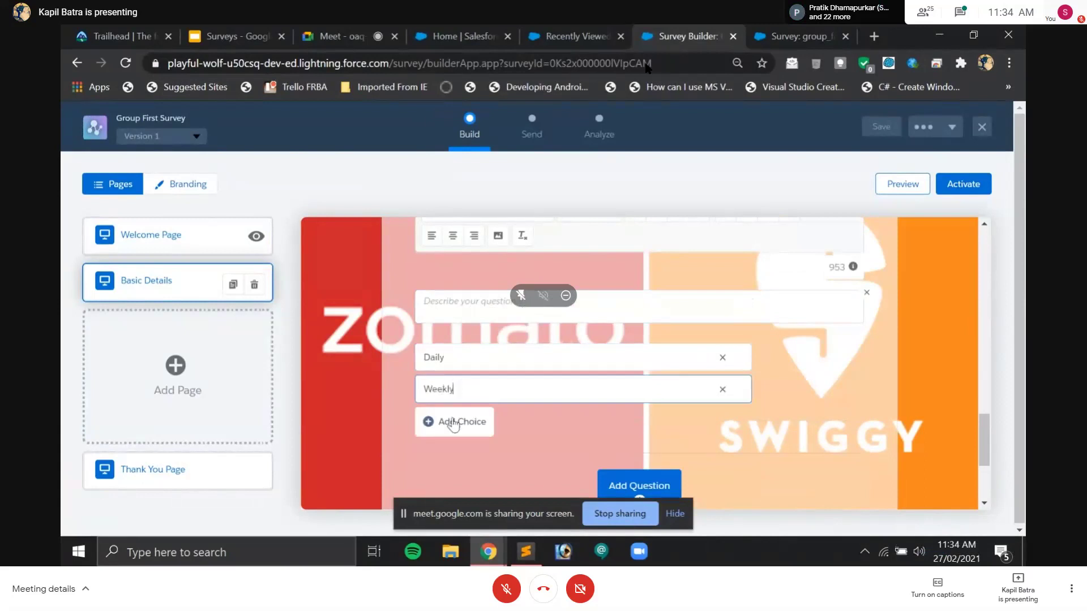
click(453, 423)
text(Fort)
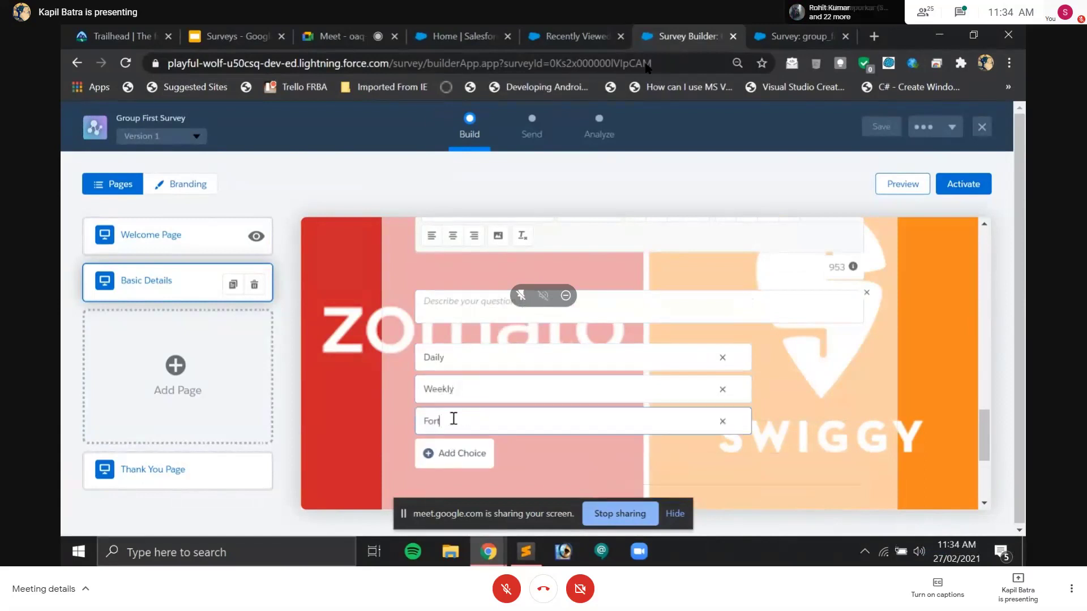
text(night)
key(Return)
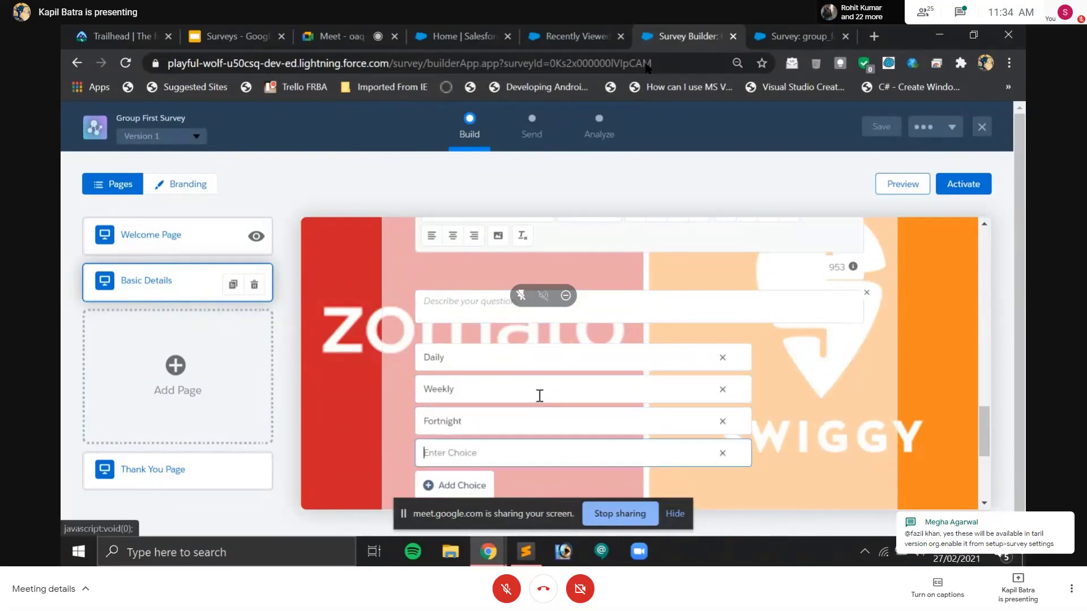
text(MOn)
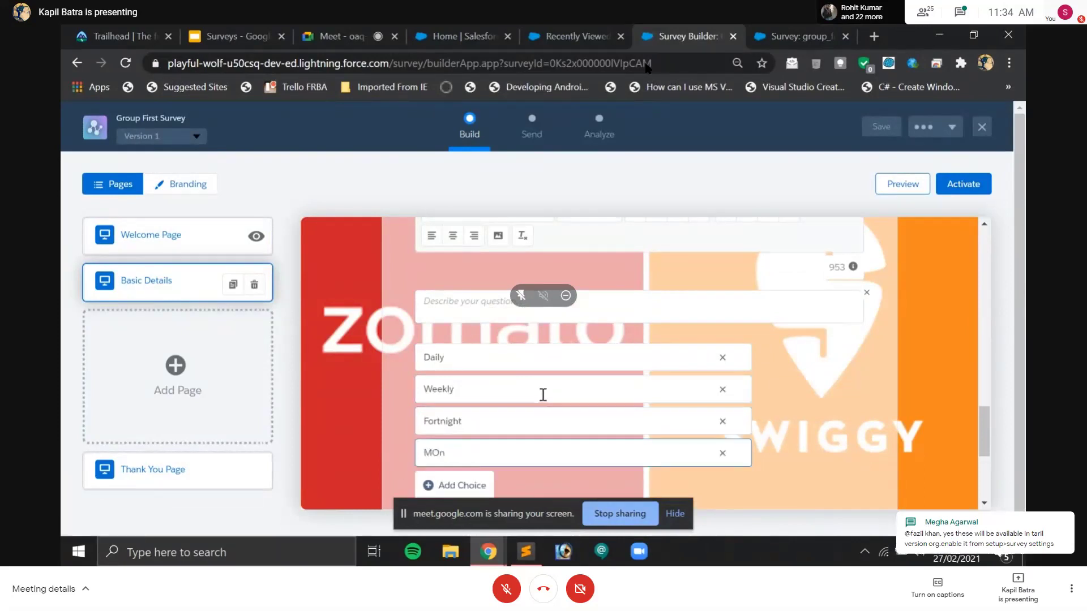
text(onthly)
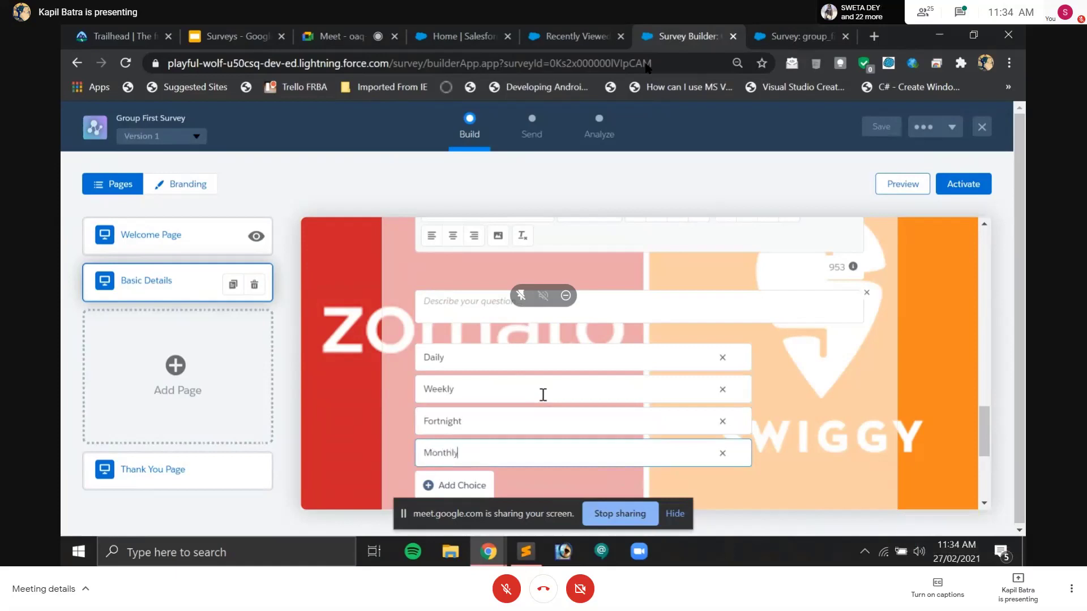
scroll(543, 395, down, 1)
scroll(543, 395, down, 1)
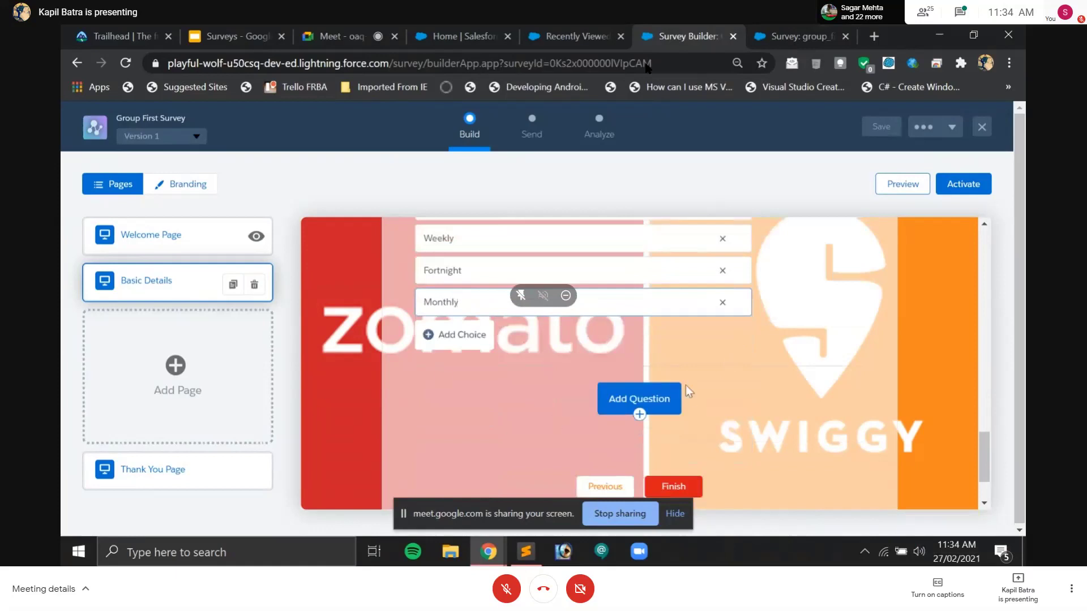
Step: Add a Multiple Selection question below the ordering frequency question reading "Which meal you typically order food online ?"
click(599, 399)
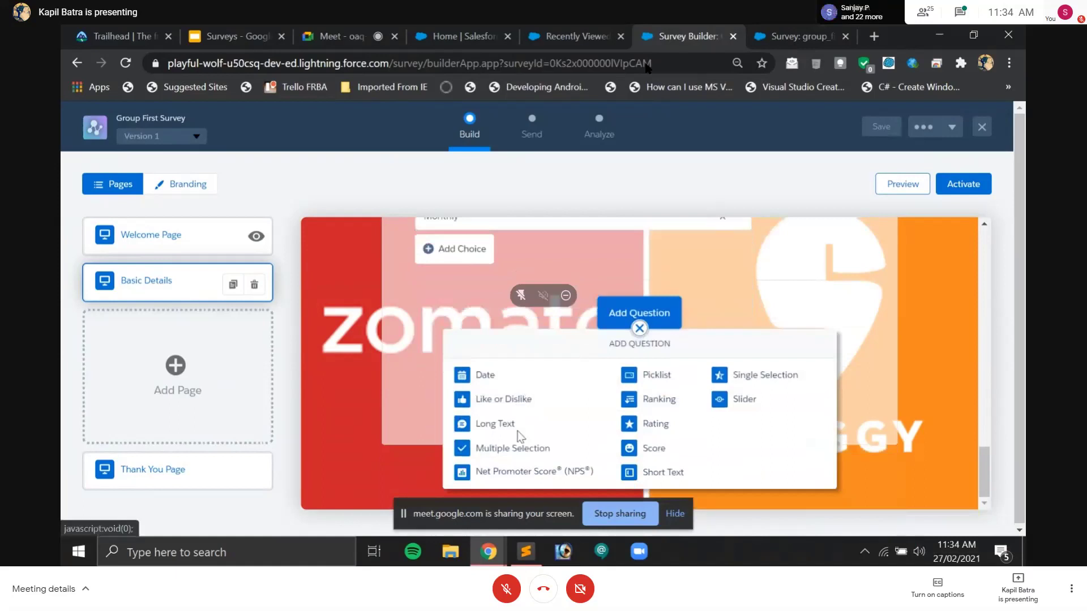
click(498, 448)
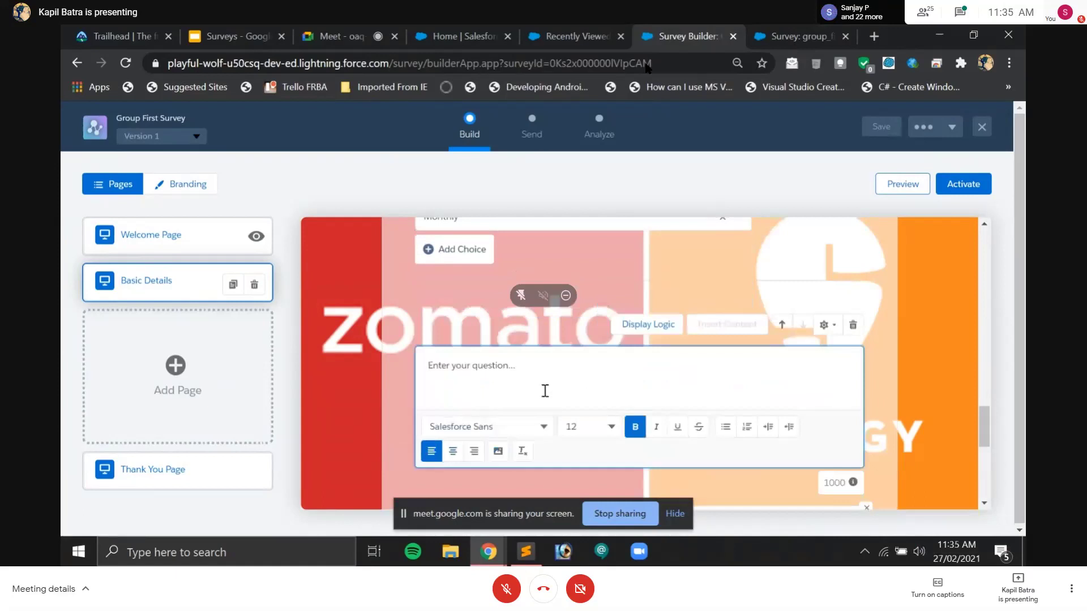
text(Which meal you ty)
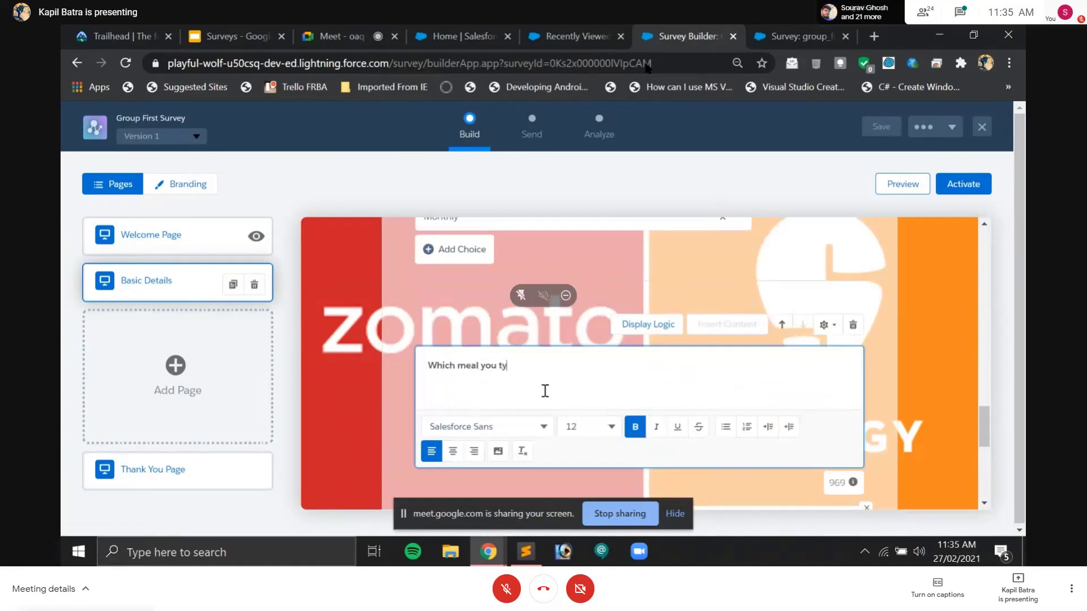
text(pically order food )
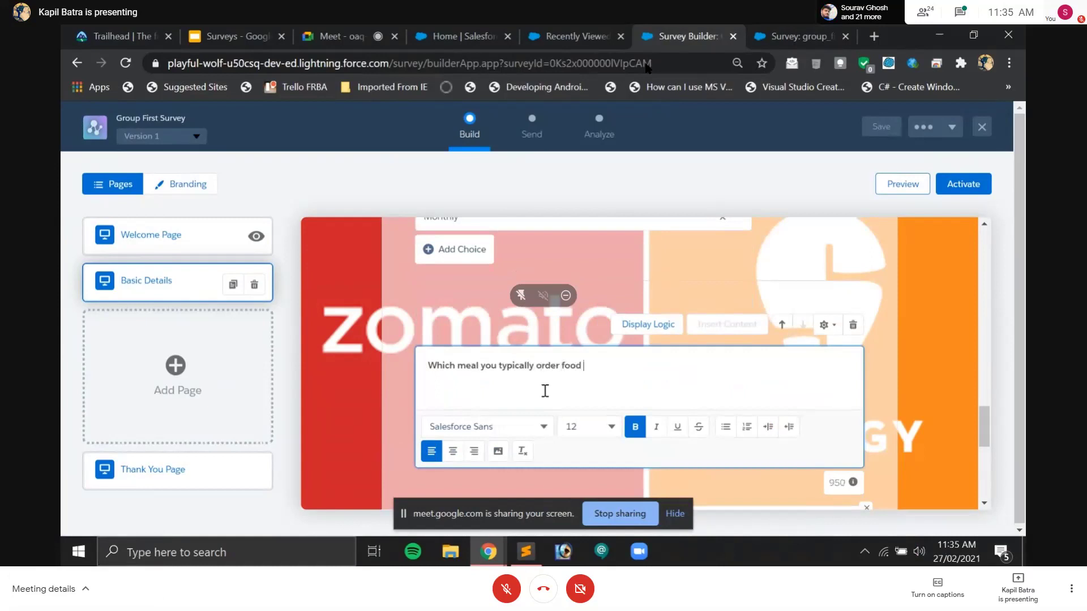
text(online ?)
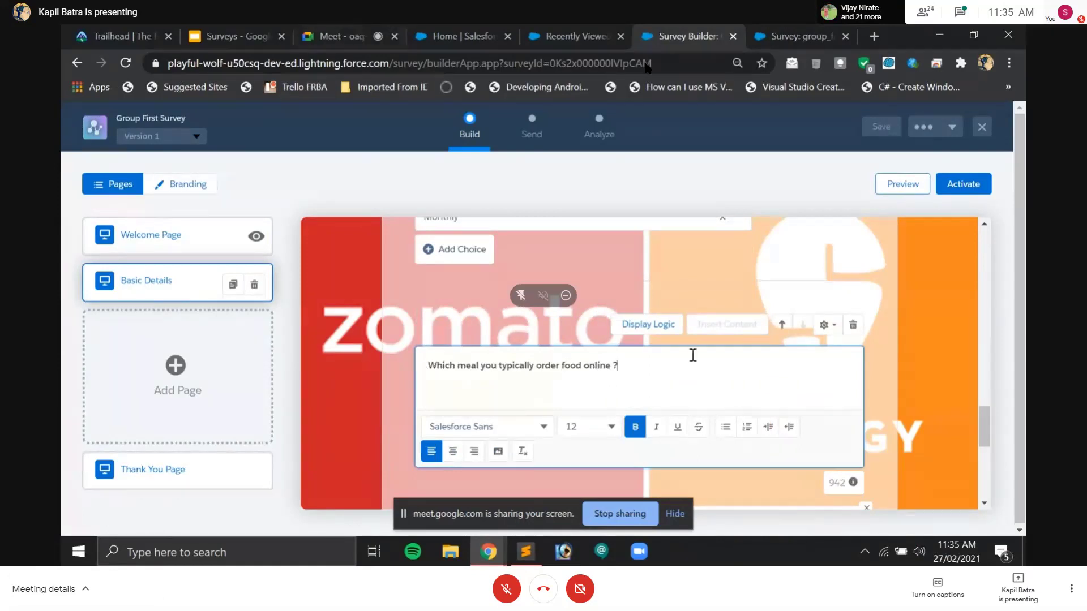
Step: Enter Breakfast, Lunch, Dinner and Snacks as the answer choices of the meal question
scroll(684, 358, down, 2)
scroll(567, 413, down, 4)
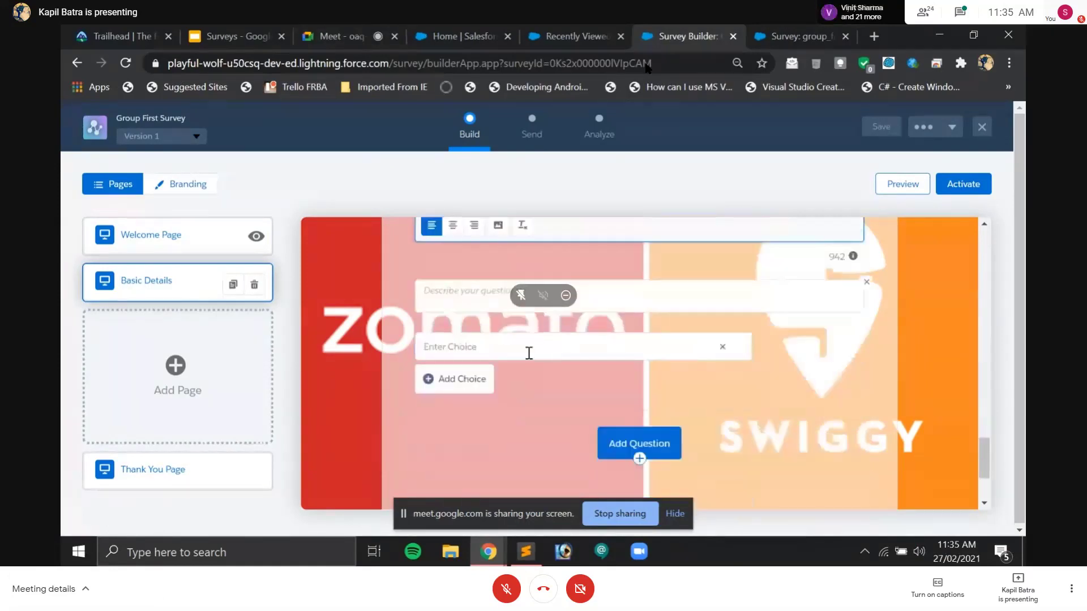
click(530, 351)
text(Bre)
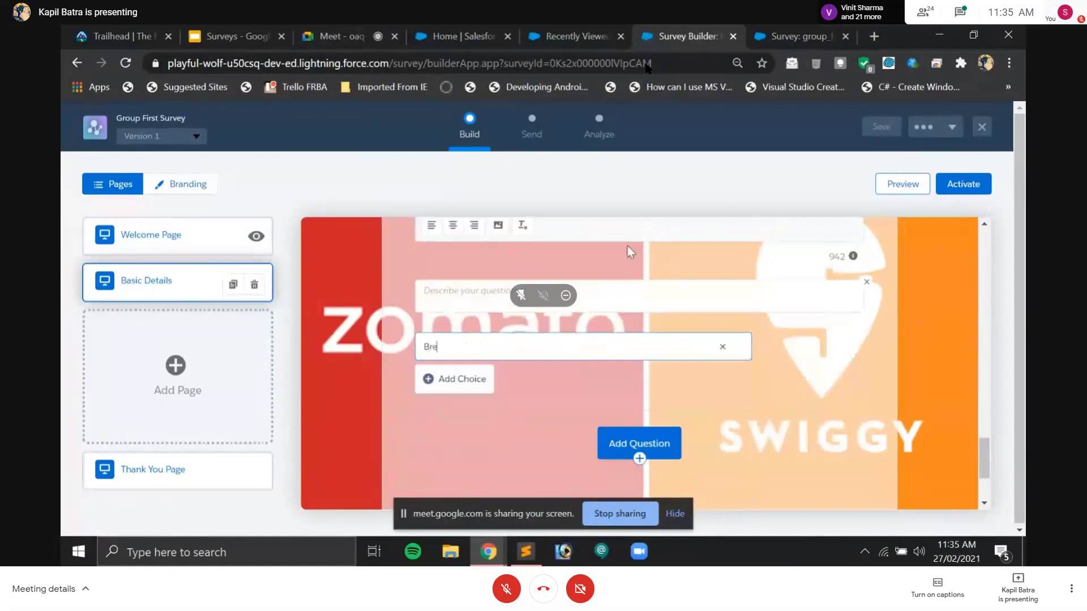
text(akfast)
click(451, 379)
text(Lunch)
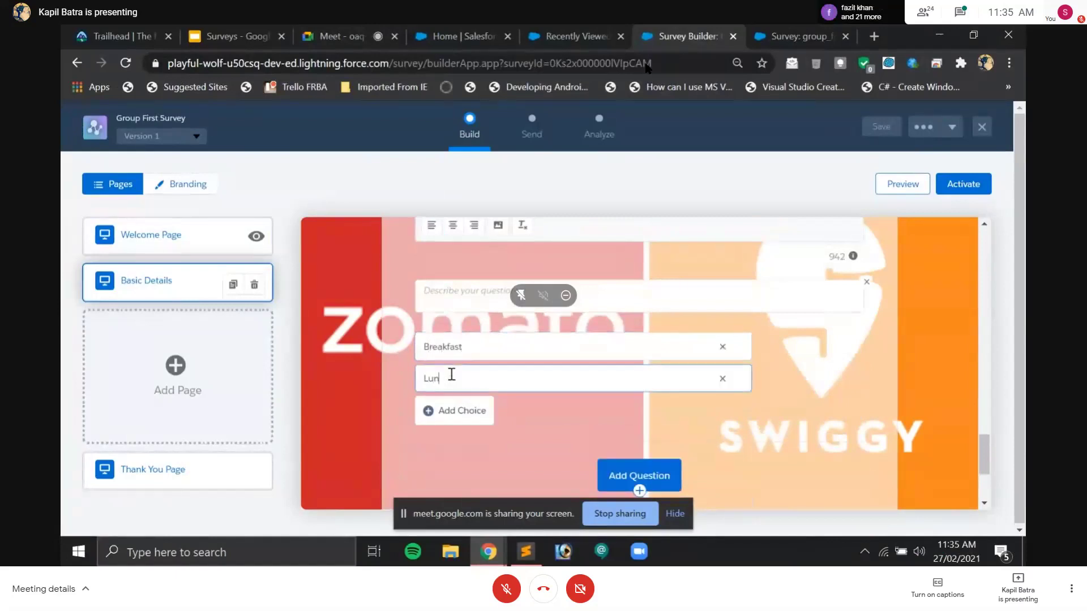
click(463, 412)
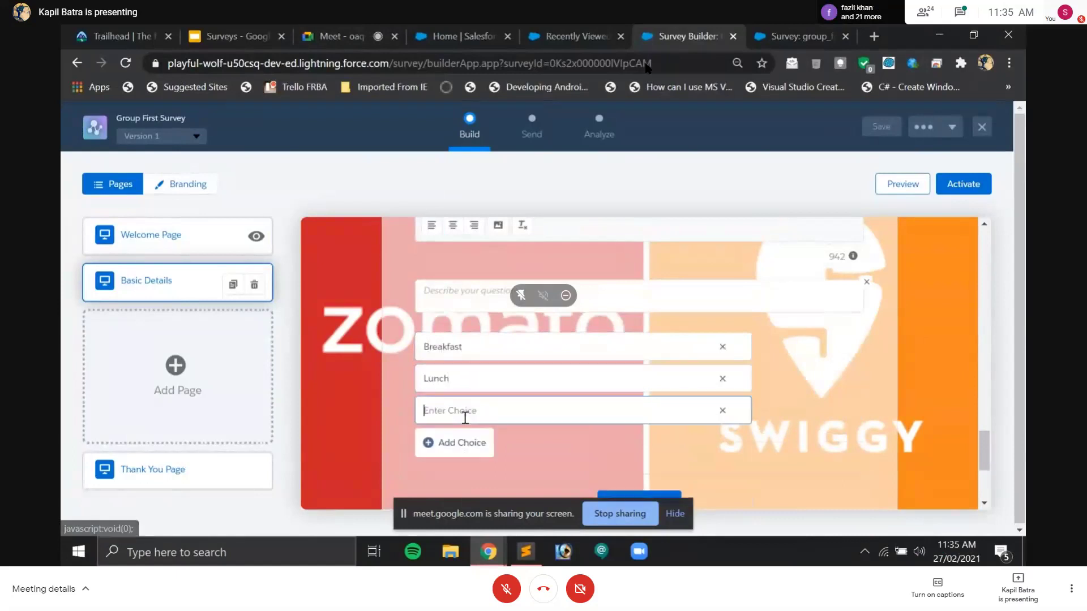
text(Dinner)
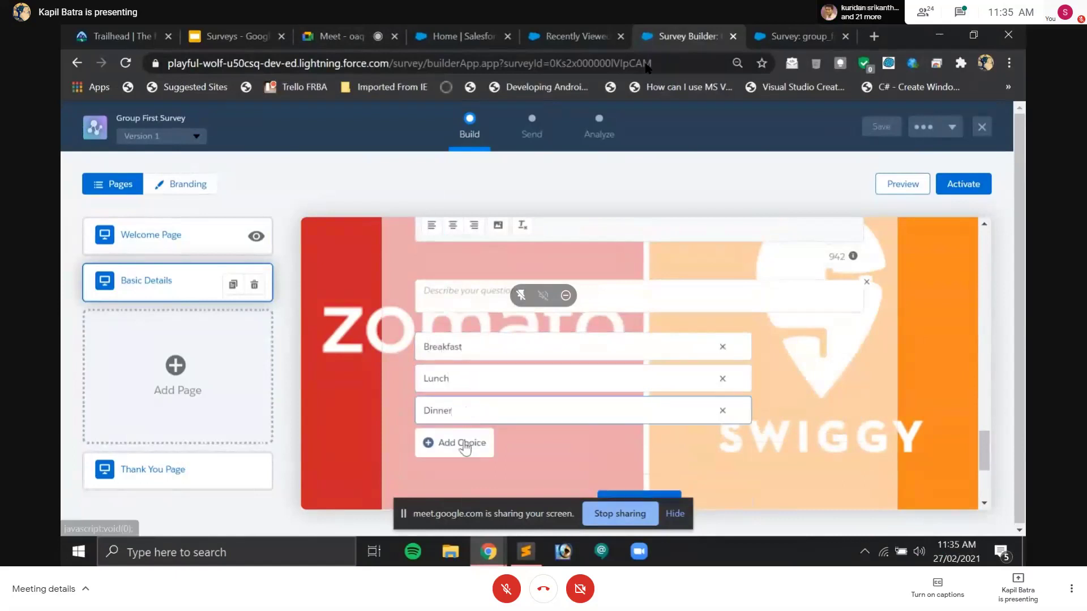
click(463, 442)
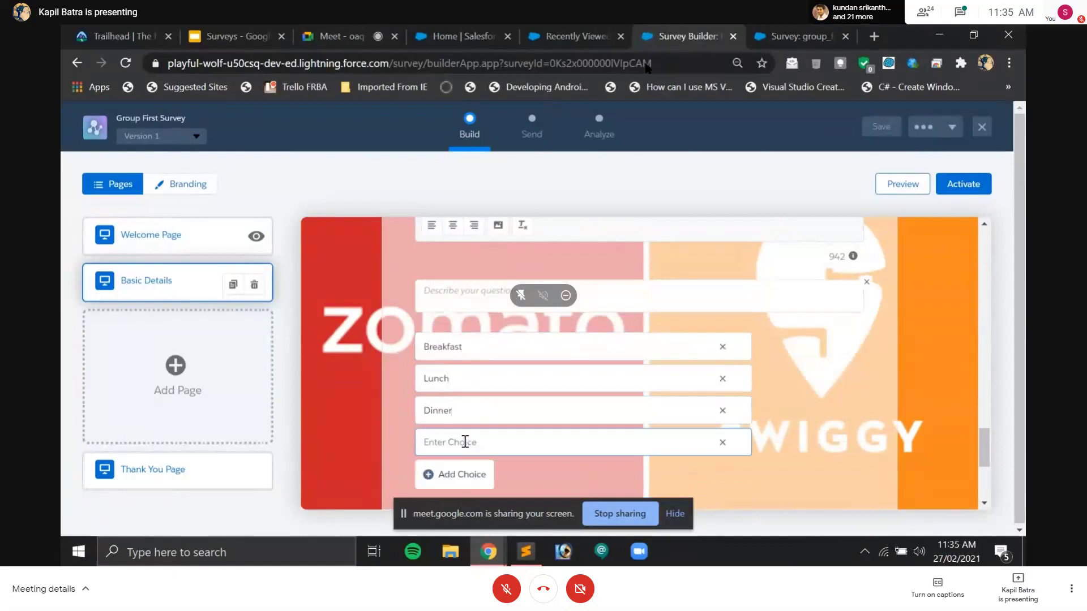
text(Snacks)
Step: Add a Single Selection question below the meal question reading "In general, how do you prefer to order food ?"
scroll(589, 391, down, 1)
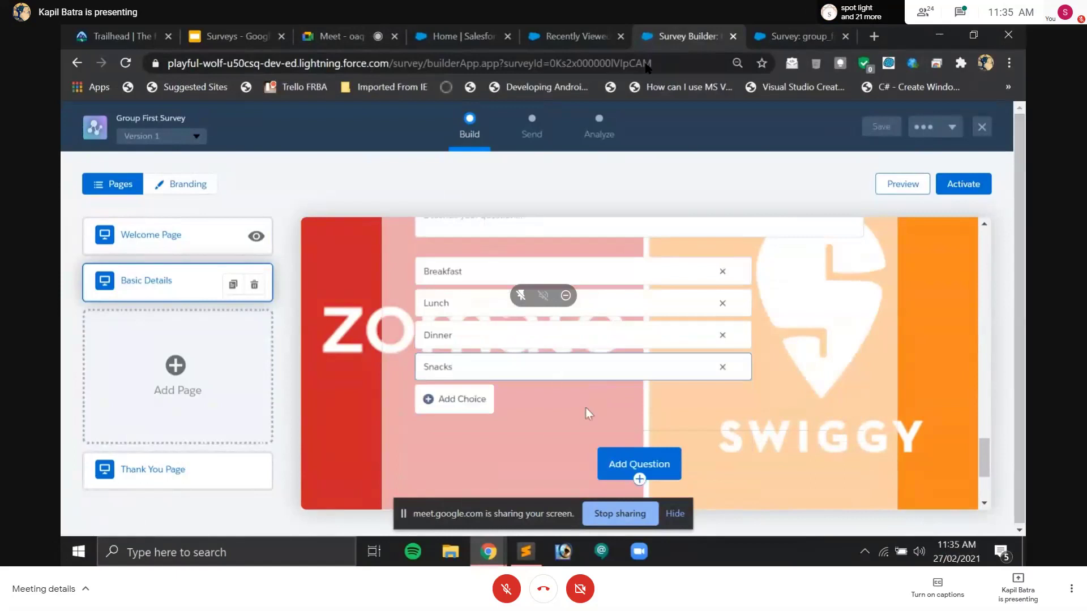
click(651, 463)
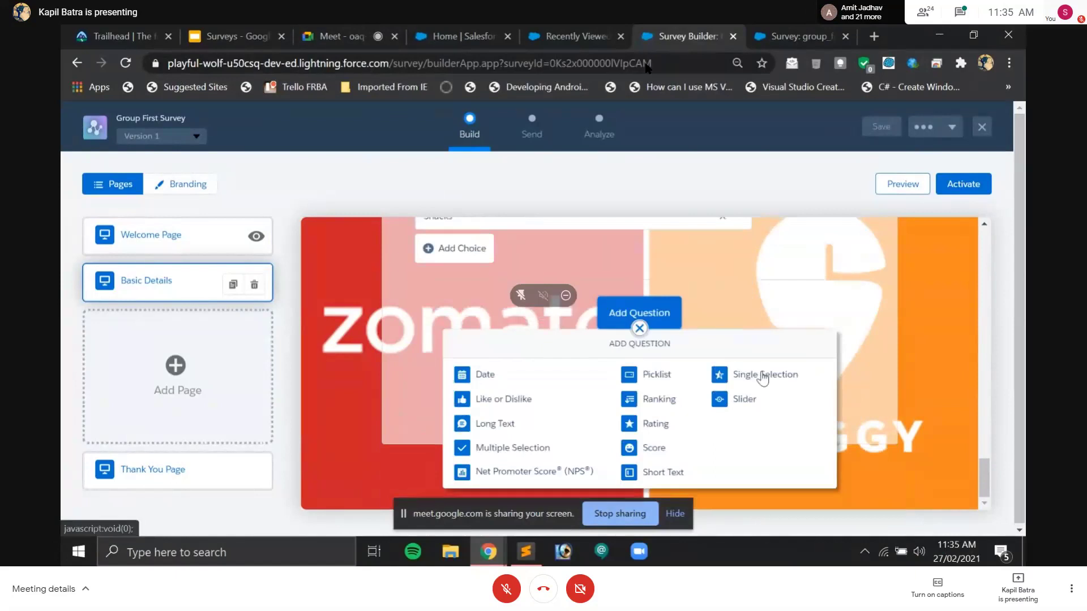
click(762, 380)
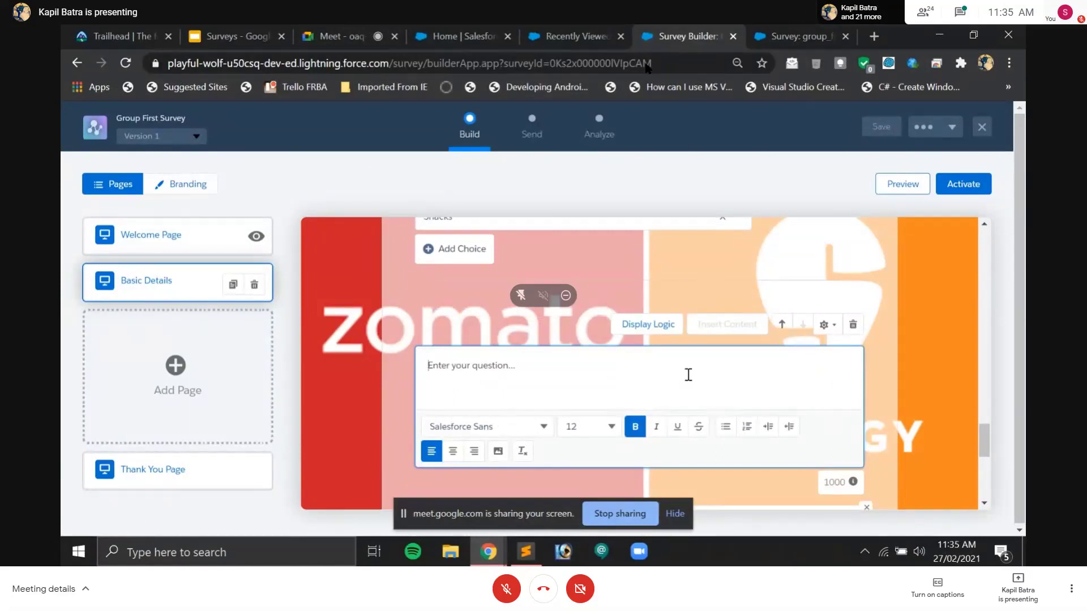
text(In g)
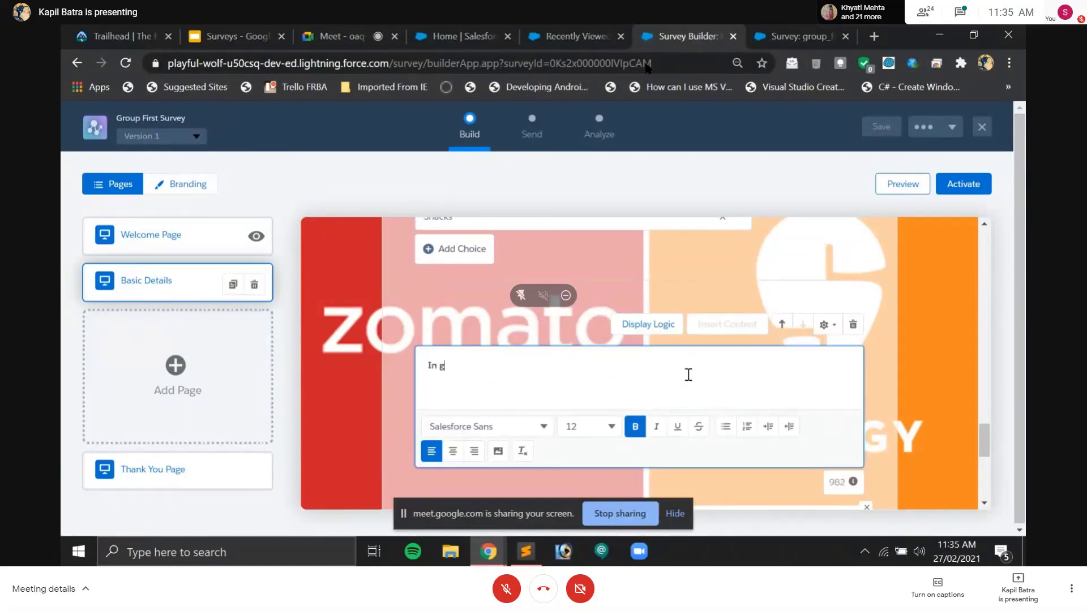
text(eneral, how do you prefer)
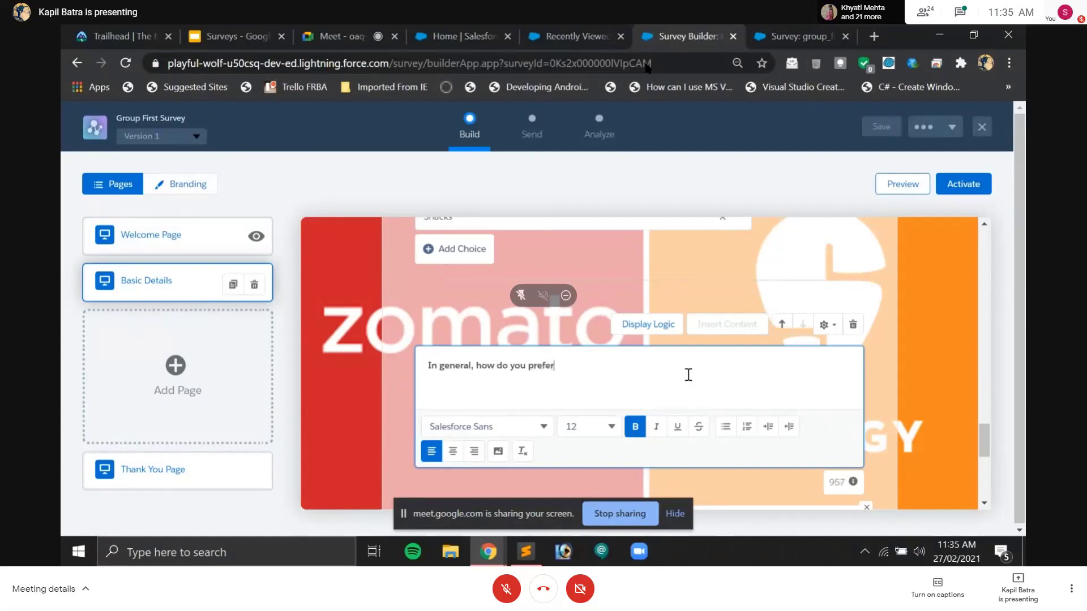
text( to order food ?)
Step: Enter "Over the Mobile App" and "Over the web browser" as the answer choices of the ordering preference question
scroll(686, 376, down, 4)
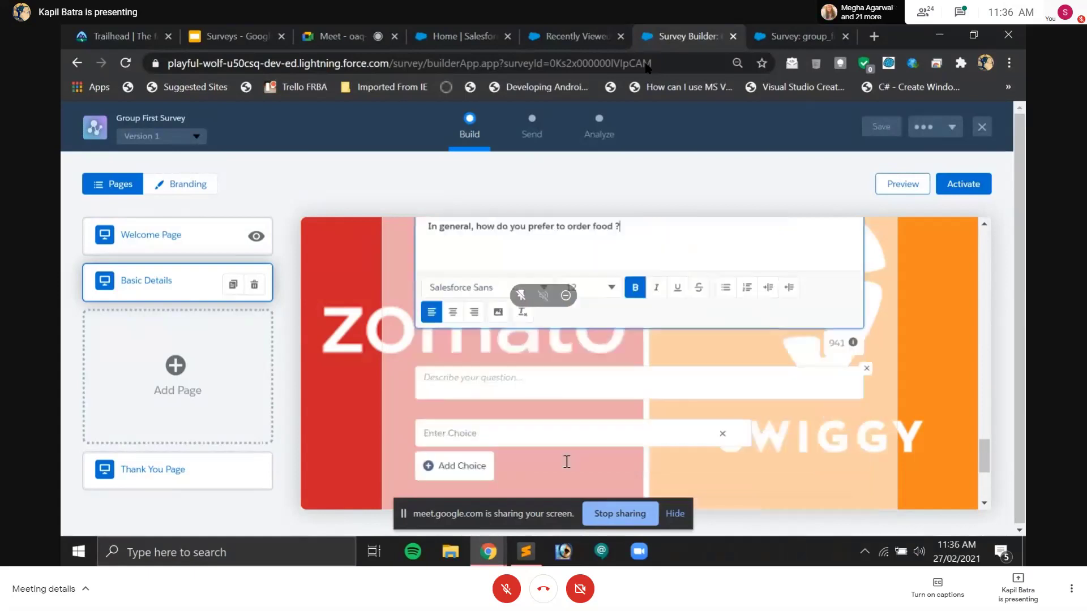
click(508, 351)
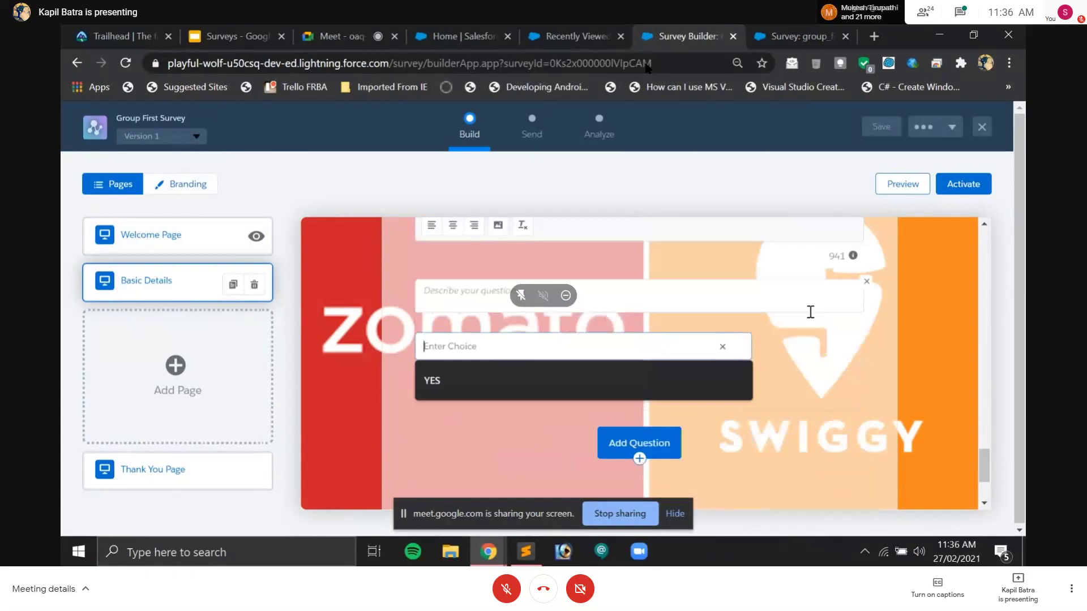
text(Over the Mobile APp)
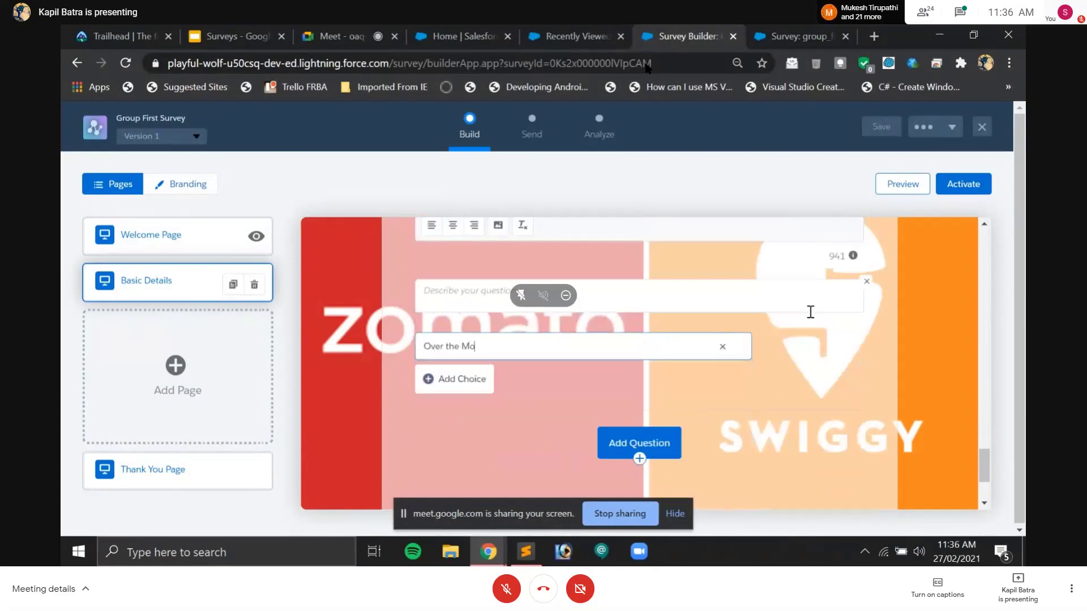
key(BackSpace)
key(BackSpace)
text(pp)
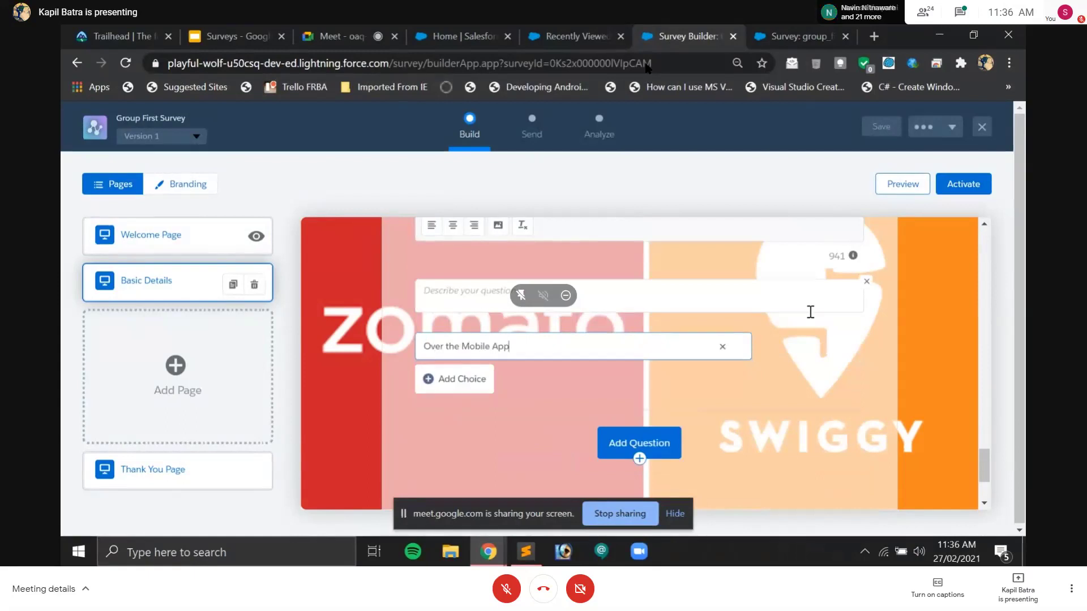
click(474, 390)
text(O)
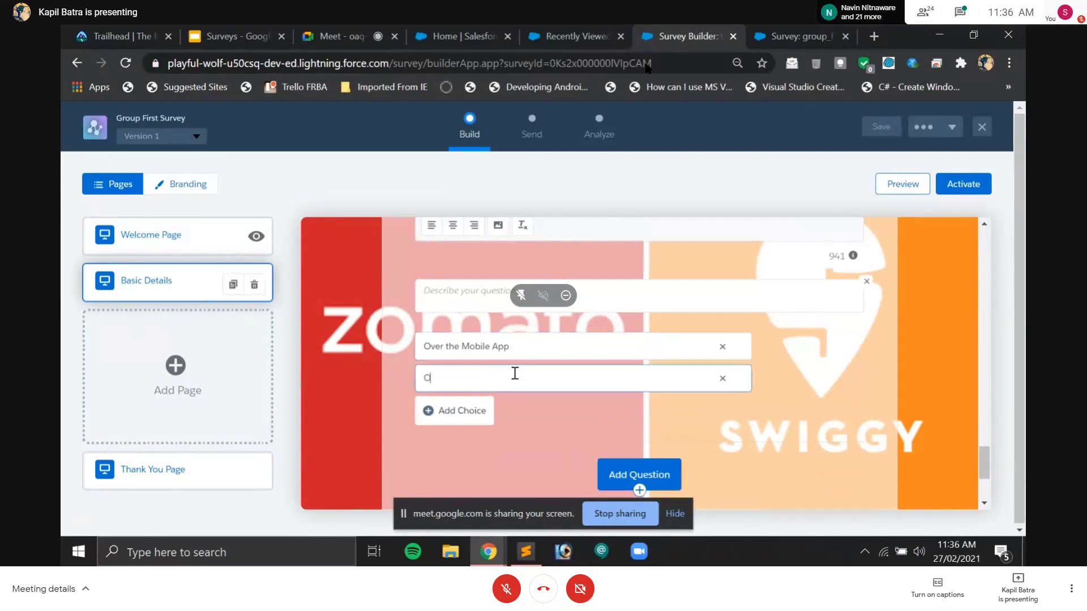
text(ver the web browser)
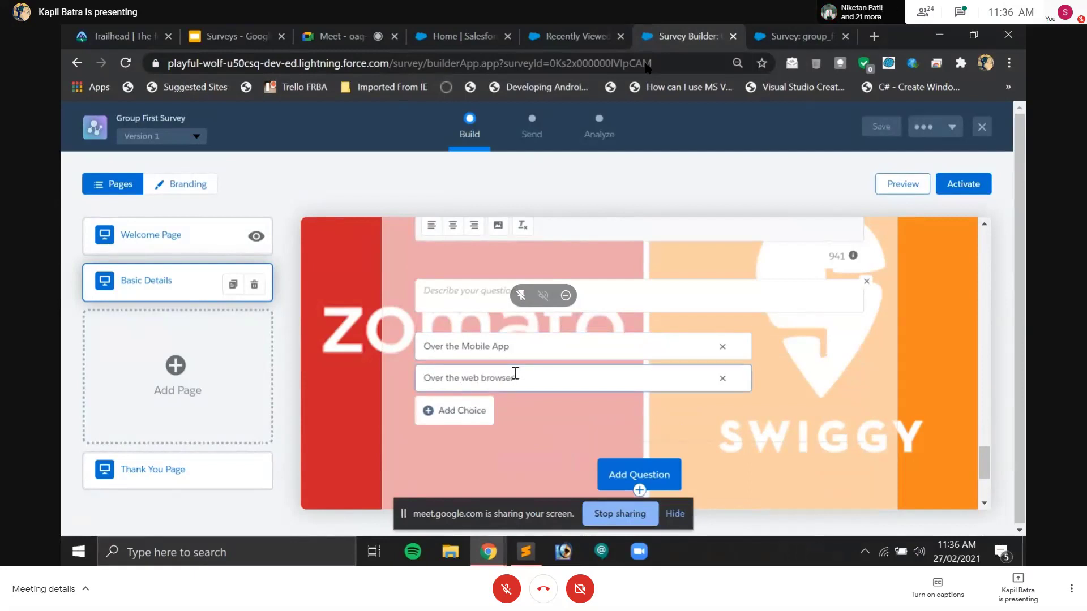
Step: Add another Single Selection question at the end of the page reading "What is the approximate money you spend on ordering food per item ?"
scroll(515, 374, down, 3)
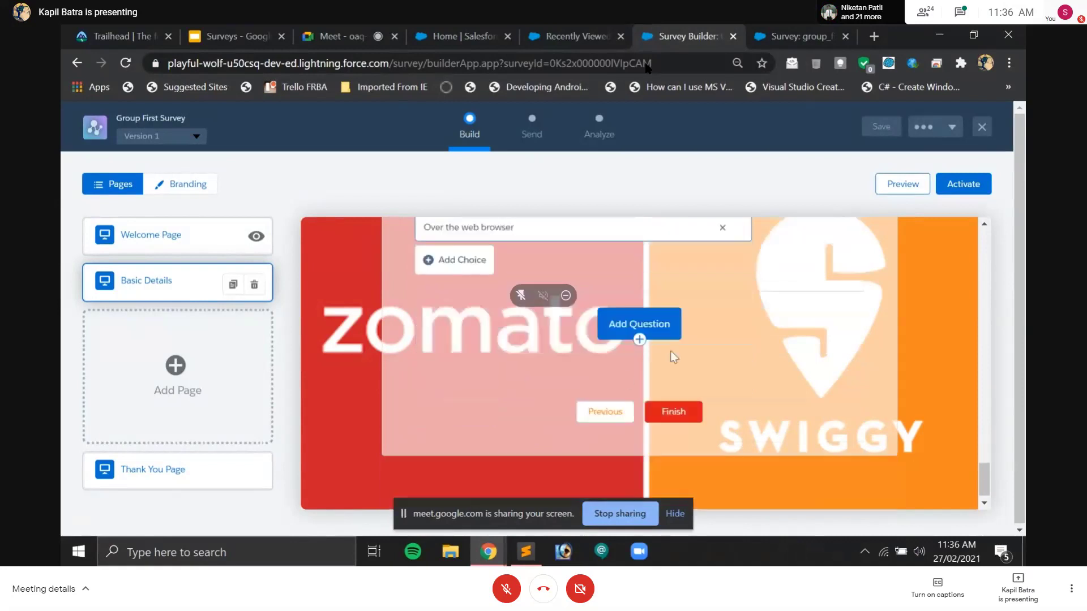
click(653, 323)
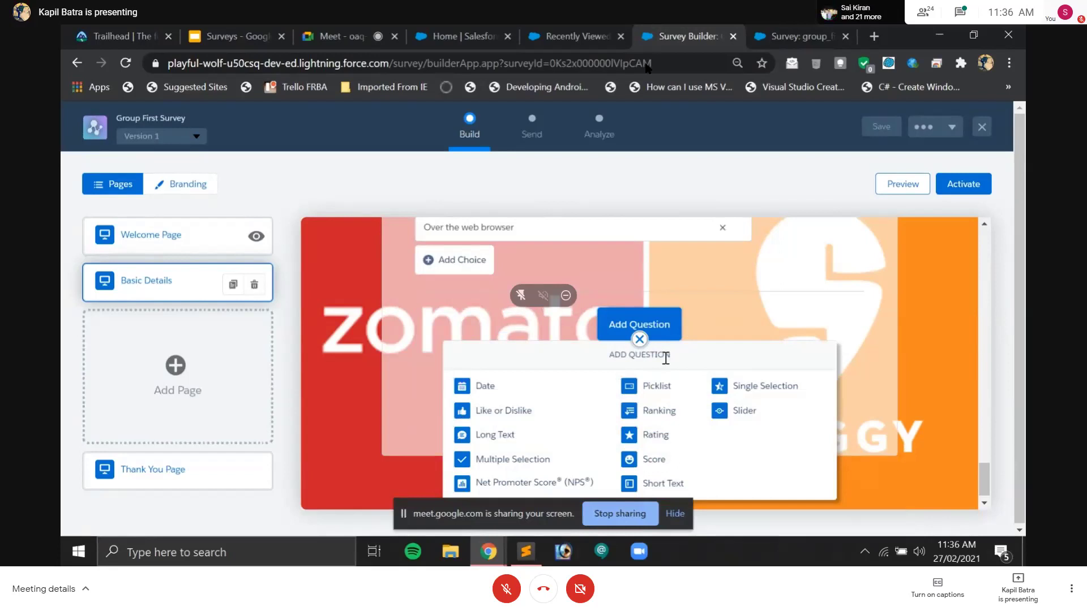
click(776, 387)
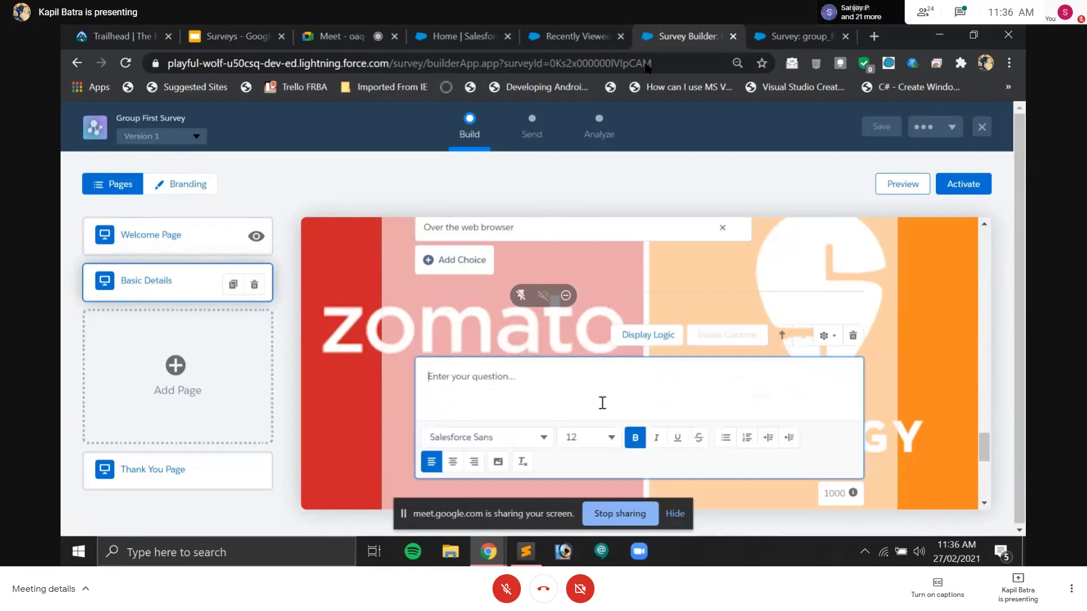
text(What)
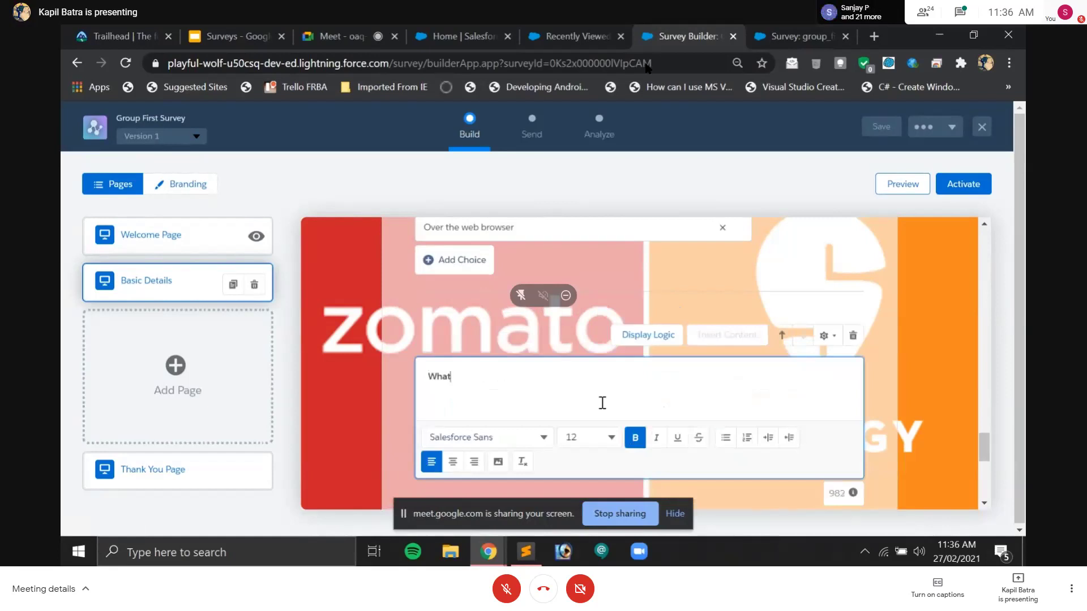
text( is the approximate )
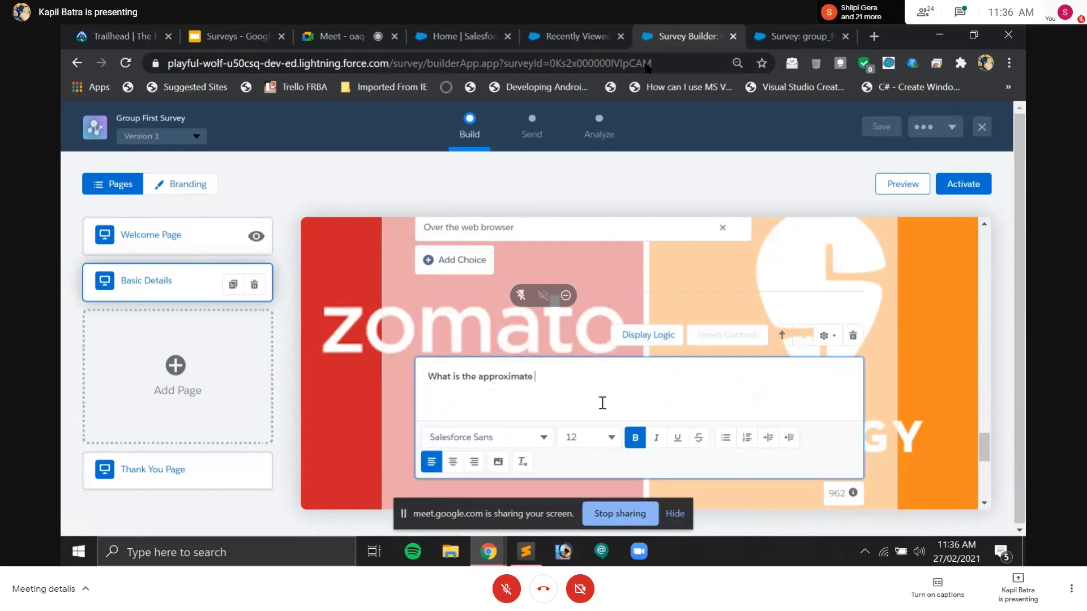
text(money )
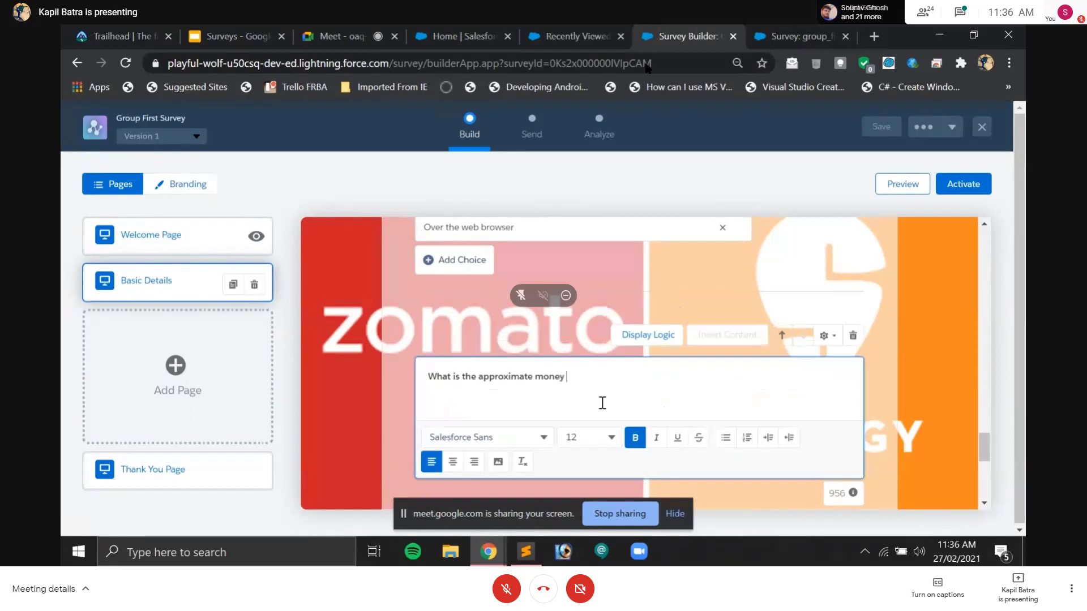
text(you spend on ordering food per item ?)
Step: Enter "< 150", "< 250", "< 500" and "More than 500" as the answer choices of the spending question
scroll(569, 379, down, 2)
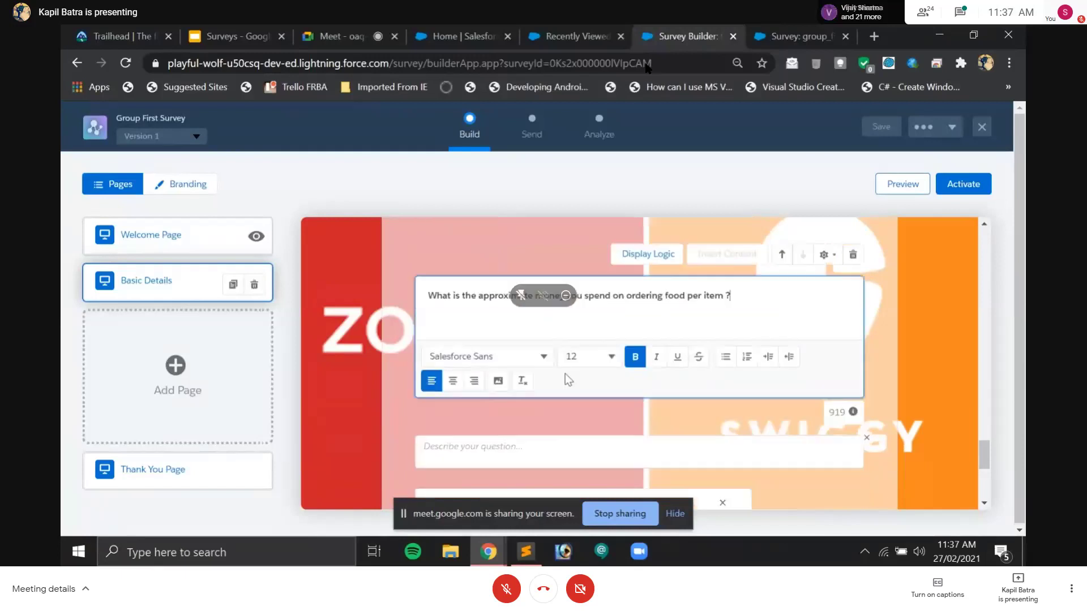
scroll(565, 373, down, 1)
click(478, 429)
scroll(518, 360, down, 1)
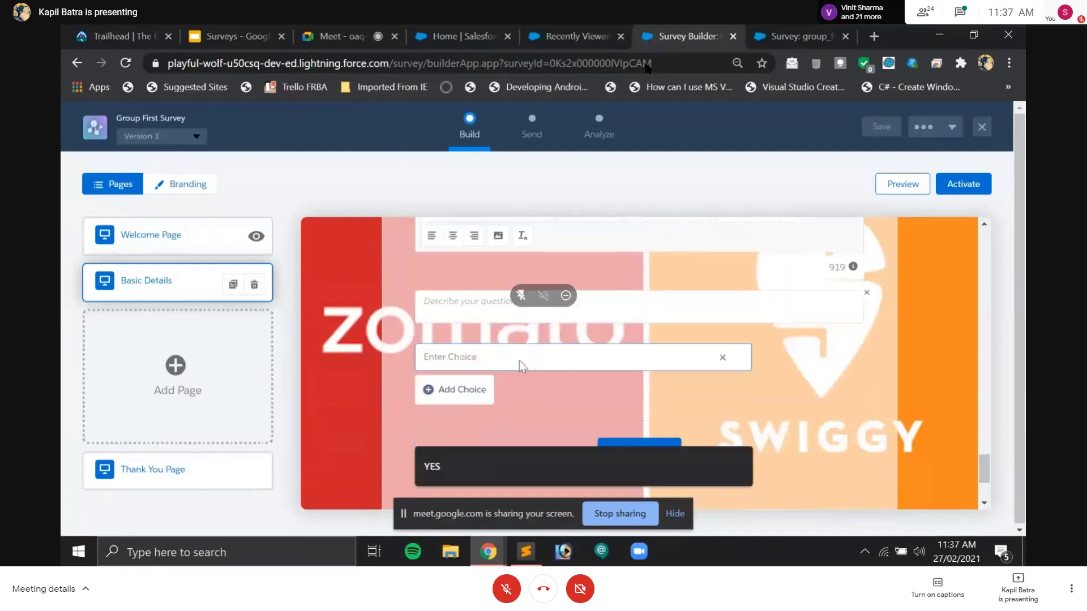
text(< 150)
click(478, 390)
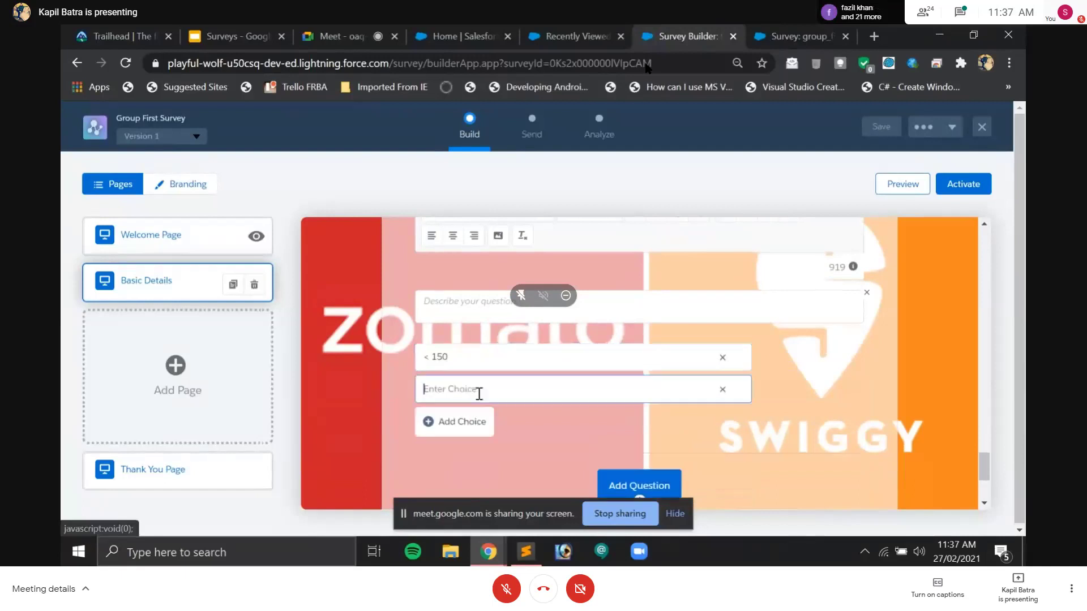
text(<)
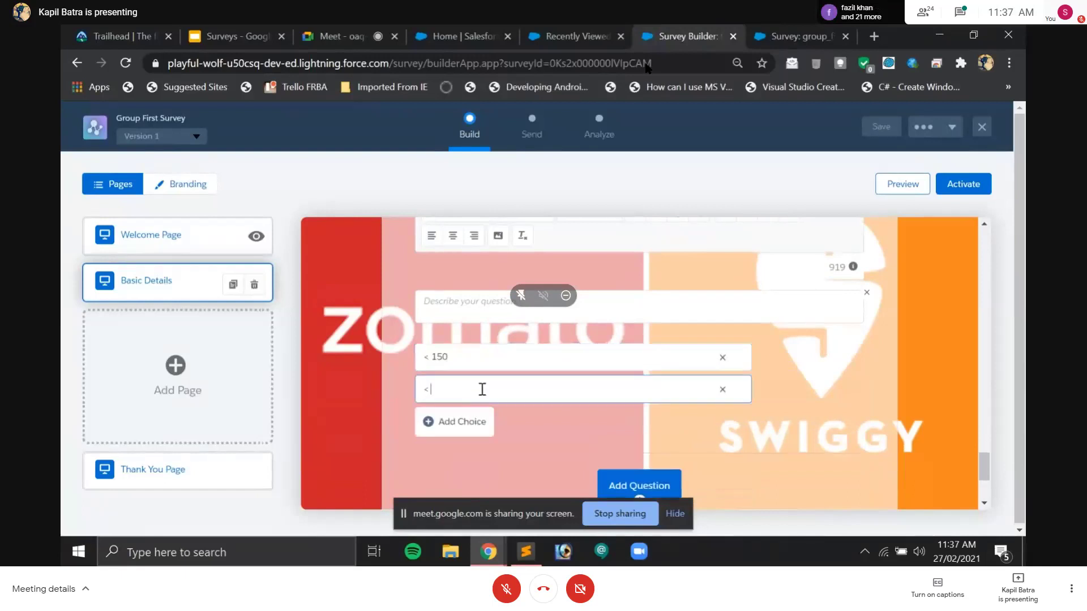
text( 250)
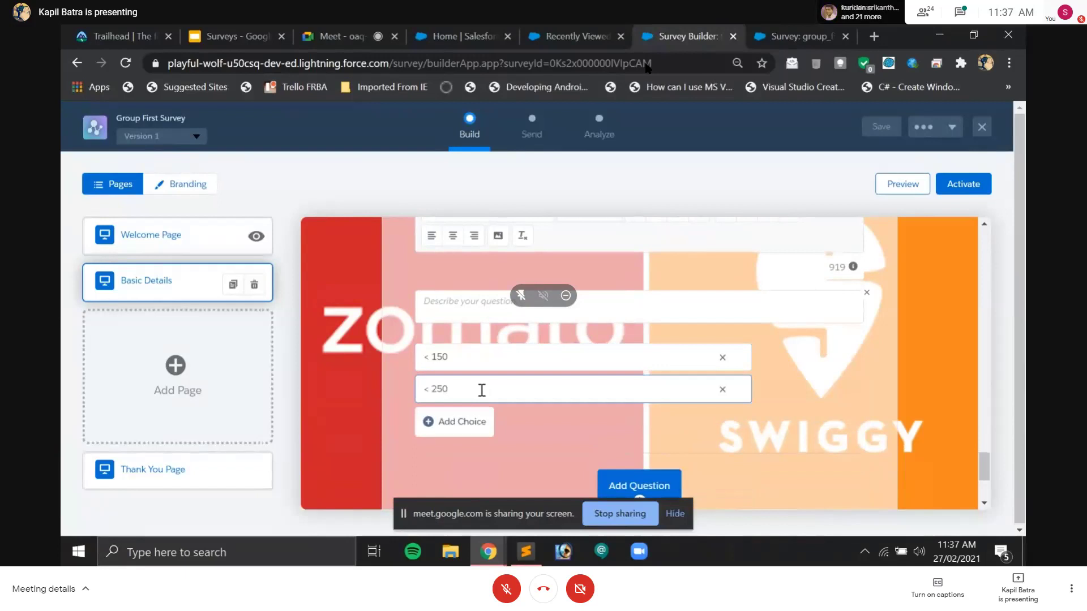
click(453, 422)
text(<500)
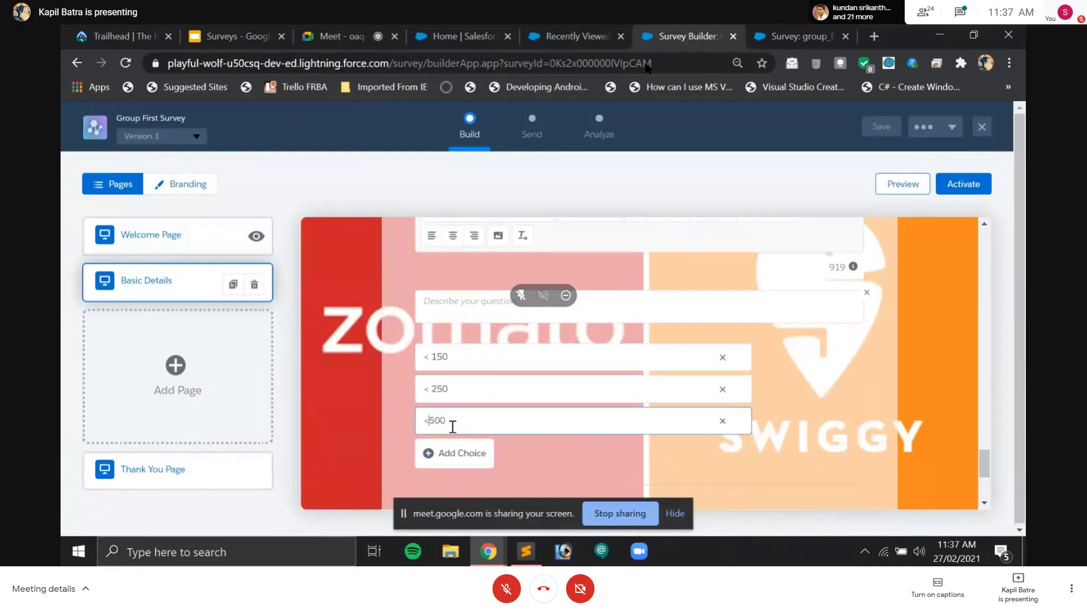
click(453, 454)
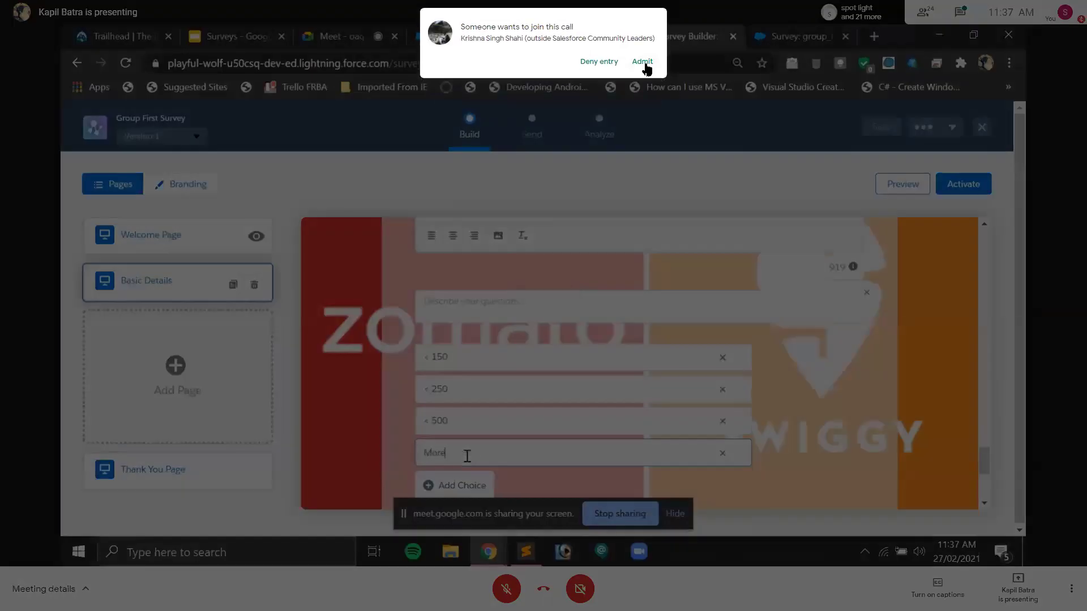
Step: Admit the people asking to join the Google Meet call
click(644, 62)
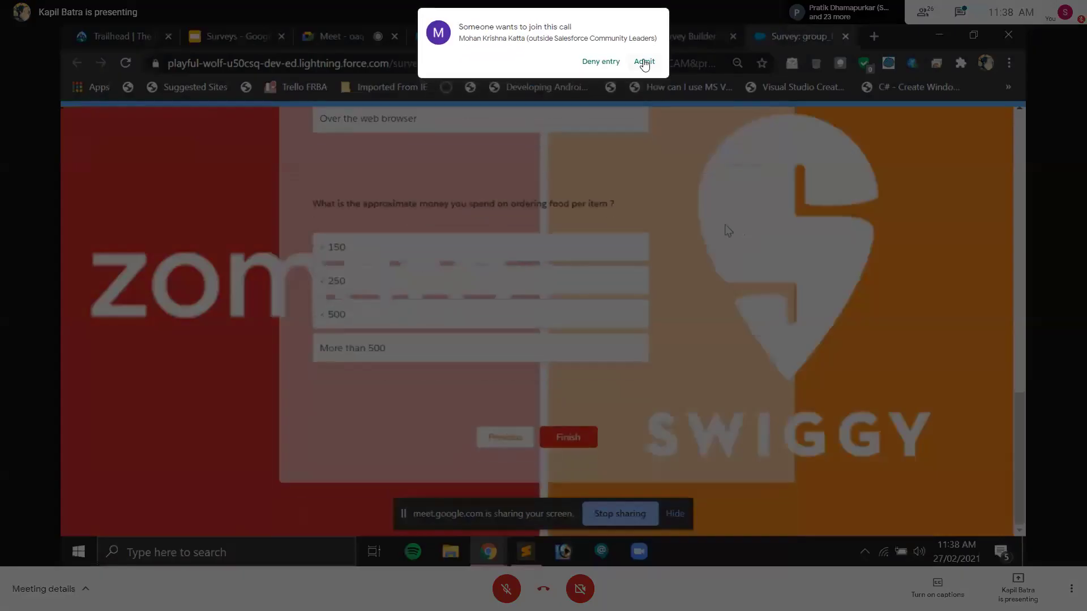
click(644, 62)
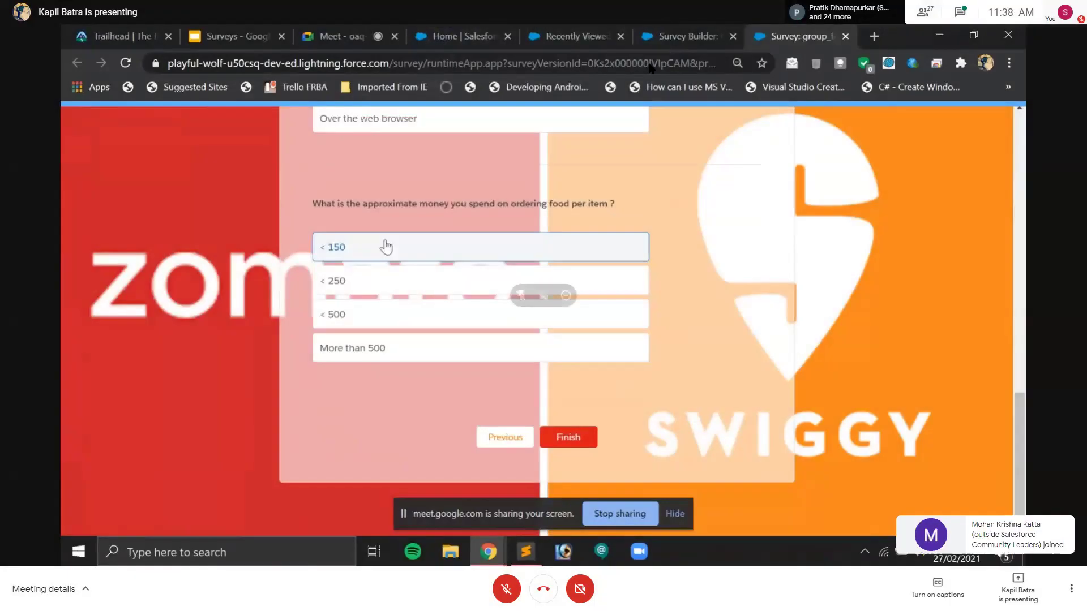